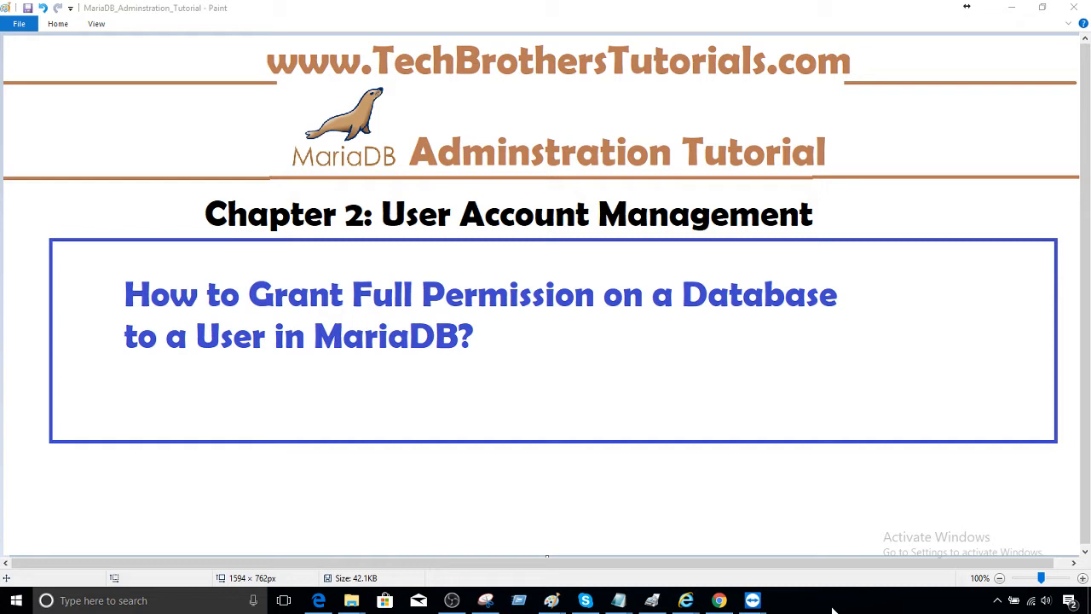
# Step: Bring up the TeamViewer session list to reach the remote TBSCLIENT terminal
pyautogui.click(753, 601)
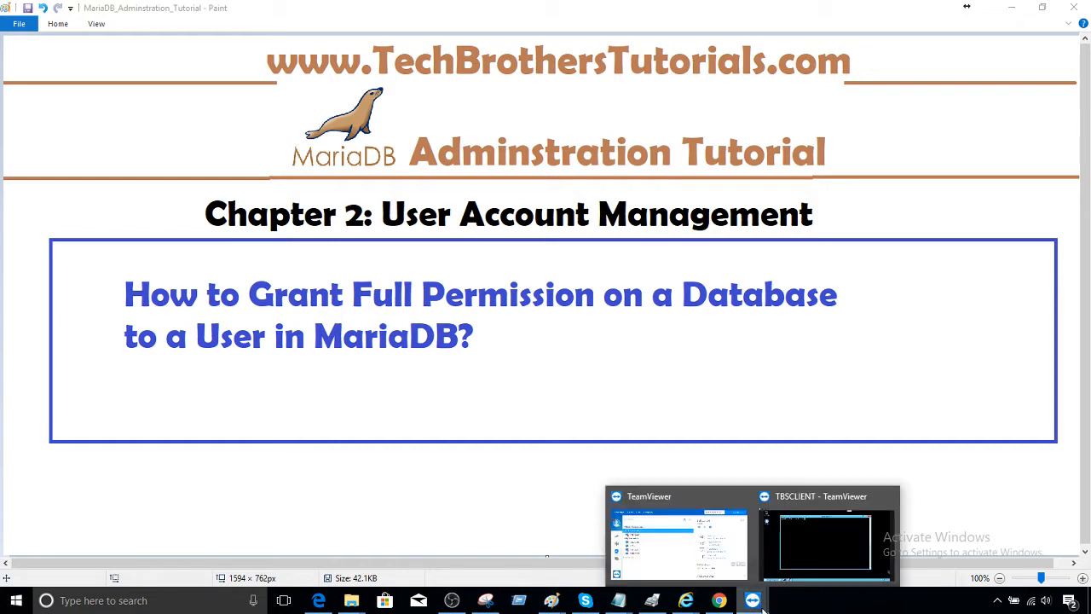
# Step: Log in with mysql -u root -p and run show databases; listing six databases
pyautogui.click(818, 529)
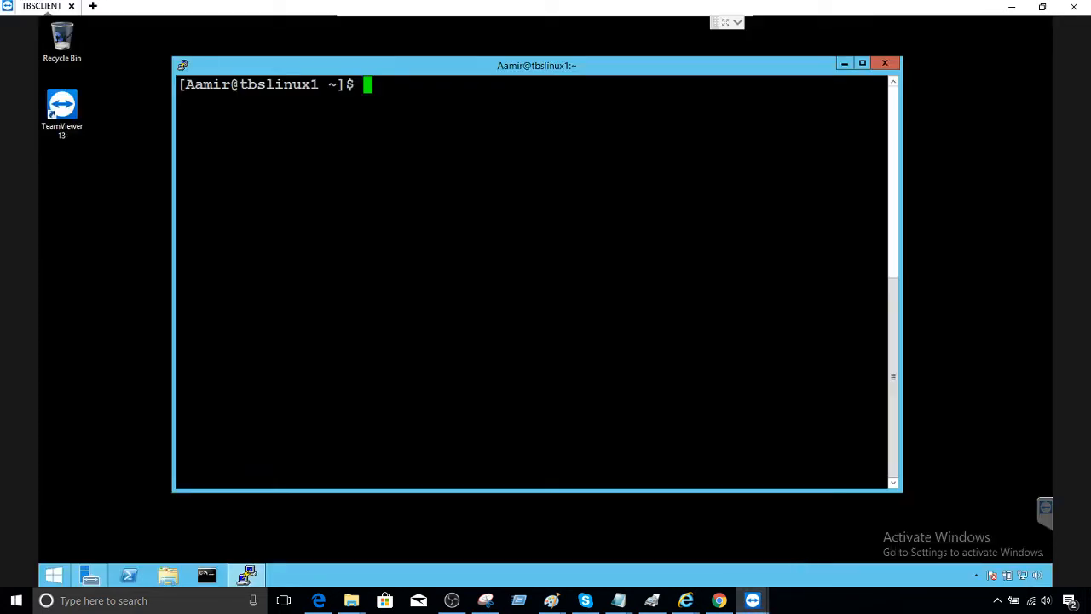
pyautogui.write('mys')
pyautogui.write('ql -')
pyautogui.write(' u')
pyautogui.press('BackSpace')
pyautogui.press('BackSpace')
pyautogui.press('BackSpace')
pyautogui.write('u r')
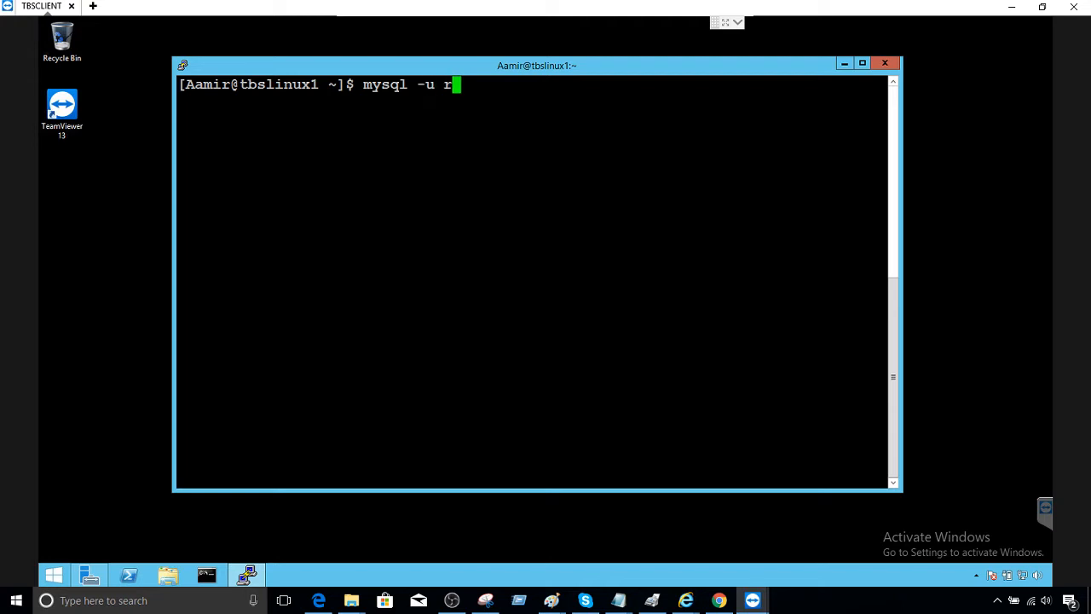
pyautogui.write('oot -p')
pyautogui.press('Return')
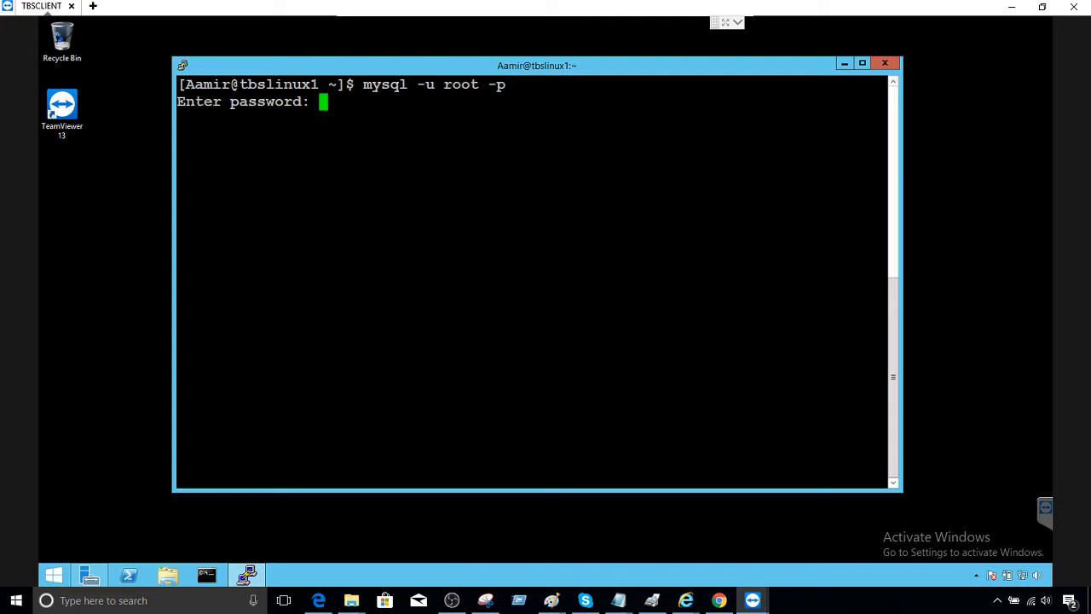
pyautogui.press('Return')
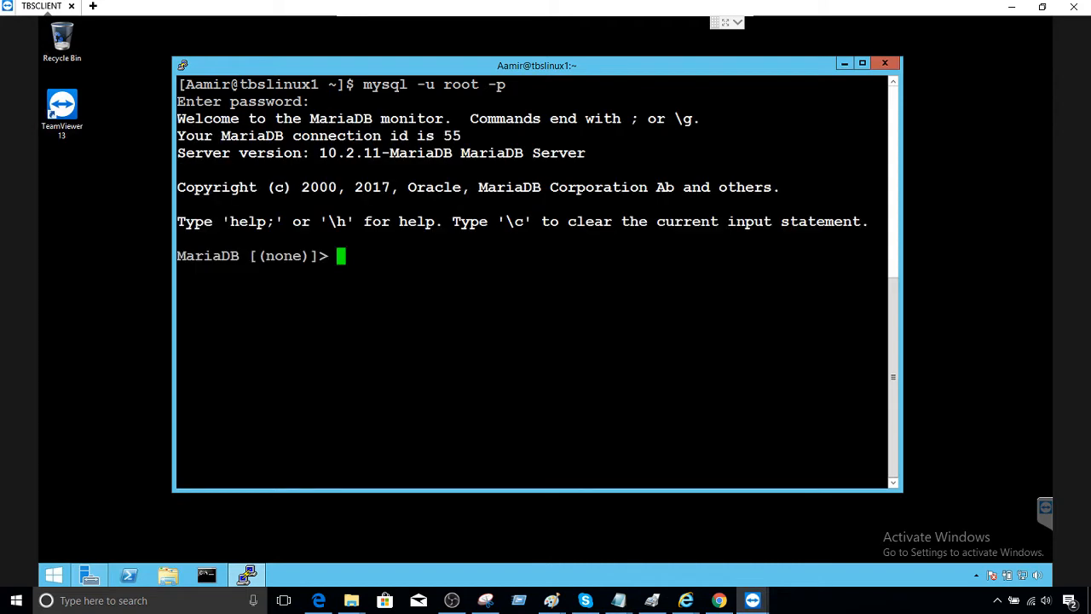
pyautogui.write('sho')
pyautogui.write('w databases')
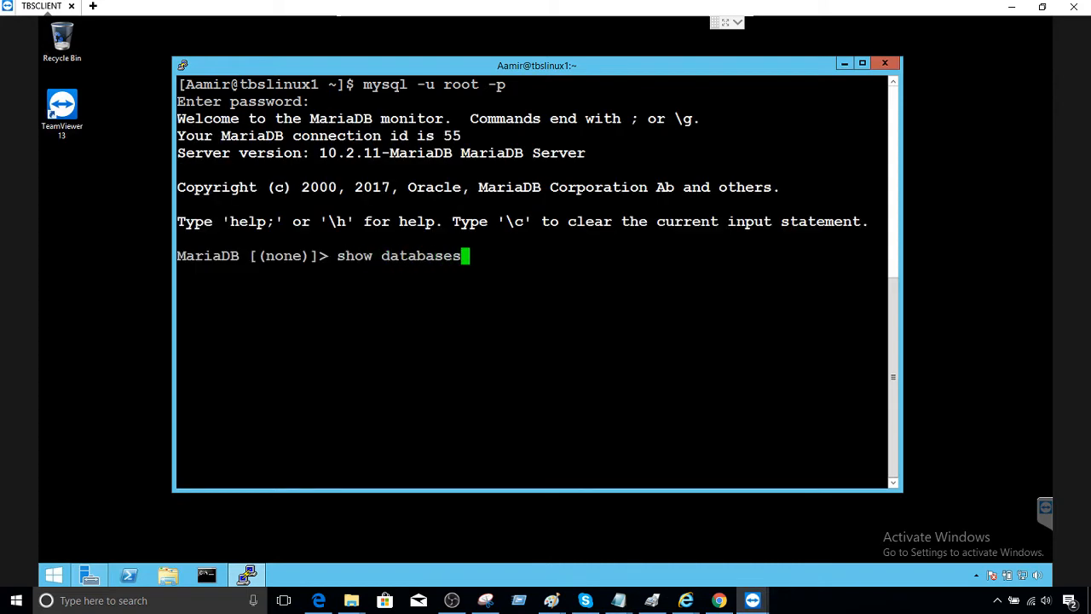
pyautogui.write(';')
pyautogui.press('Return')
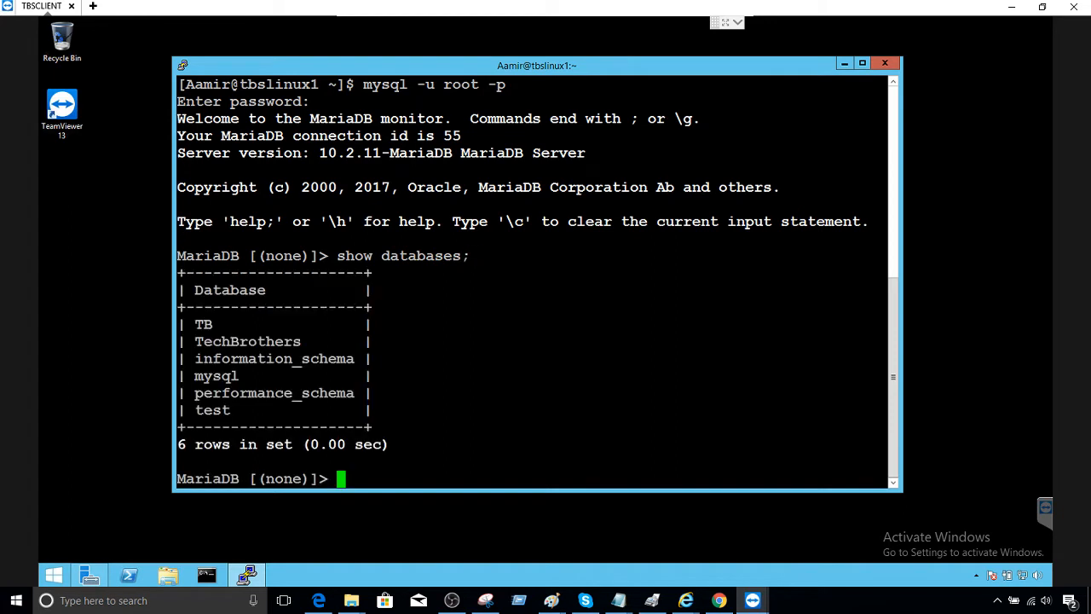
# Step: Point out TechBrothers, then run select host, user from mysql.user; listing five accounts
pyautogui.doubleClick(253, 342)
pyautogui.click(511, 384)
pyautogui.write('select')
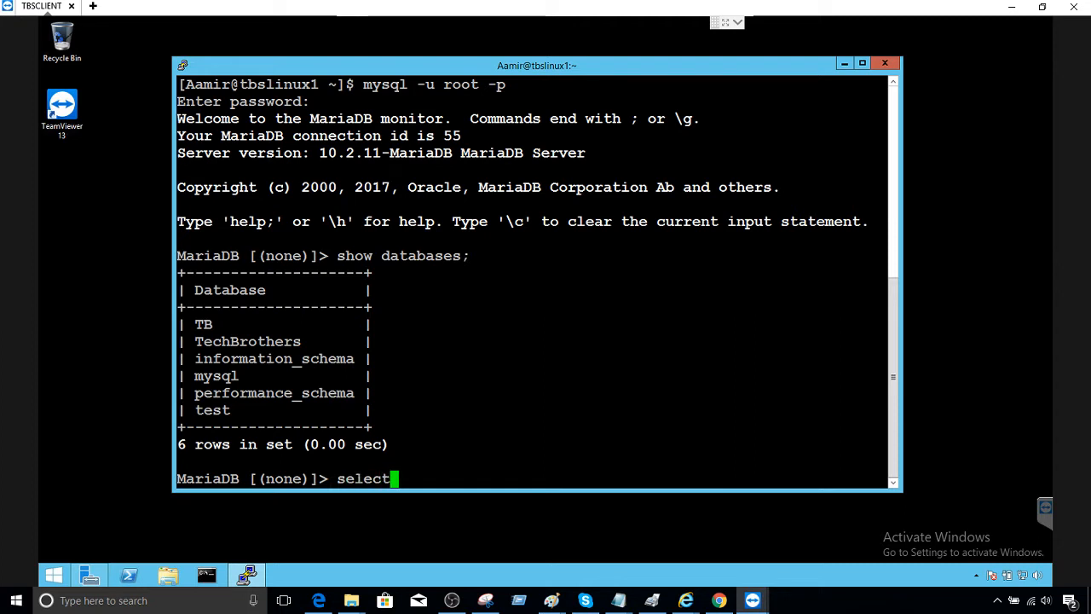
pyautogui.write(' host, user')
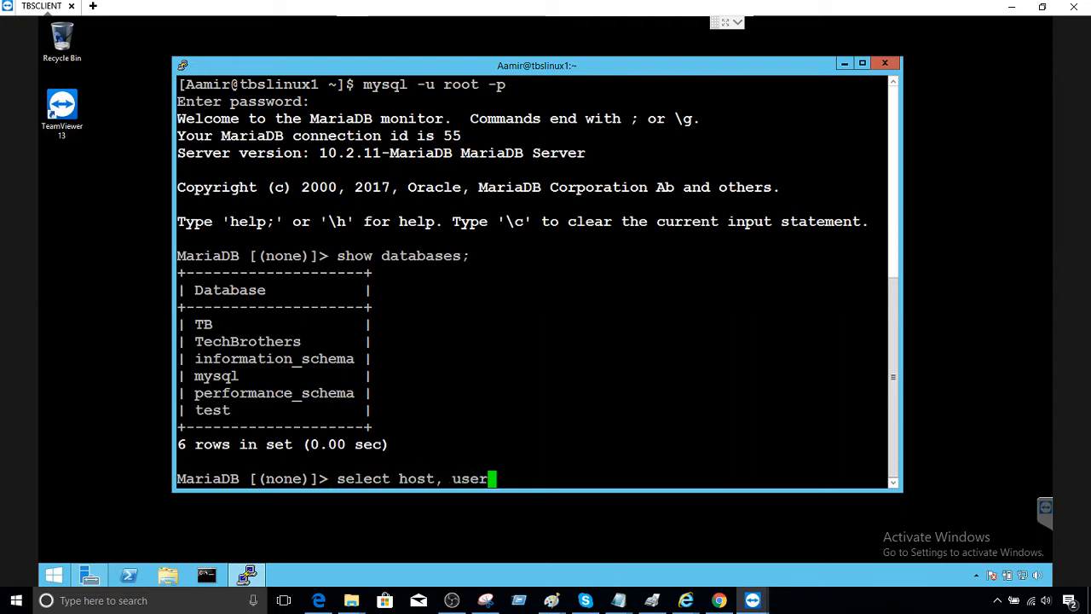
pyautogui.write(' from msqy')
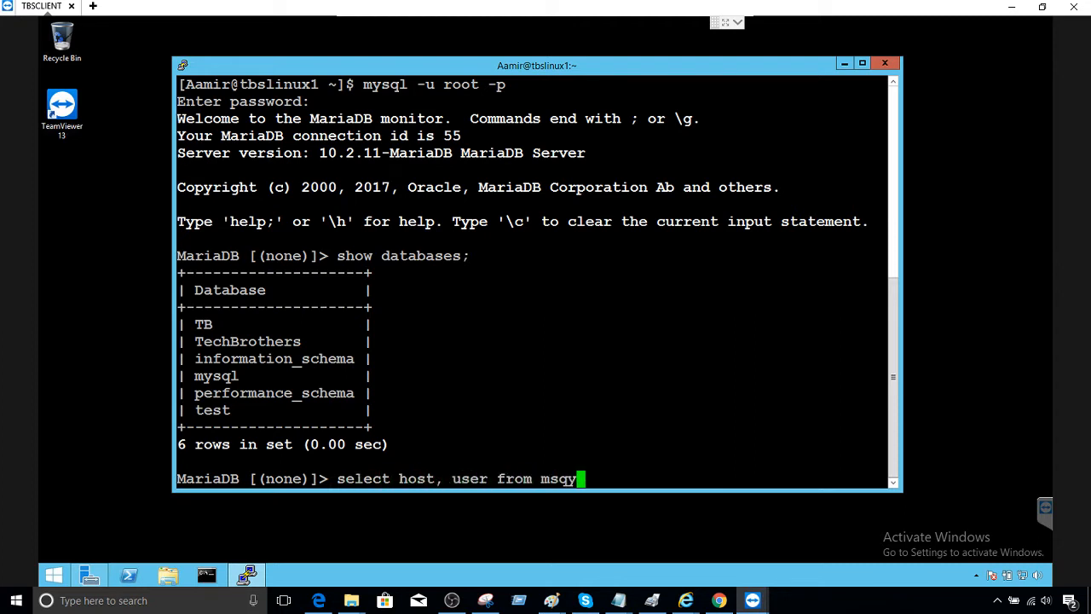
pyautogui.write('l')
pyautogui.press('BackSpace')
pyautogui.press('BackSpace')
pyautogui.press('BackSpace')
pyautogui.press('BackSpace')
pyautogui.write('ysql')
pyautogui.write('.user;')
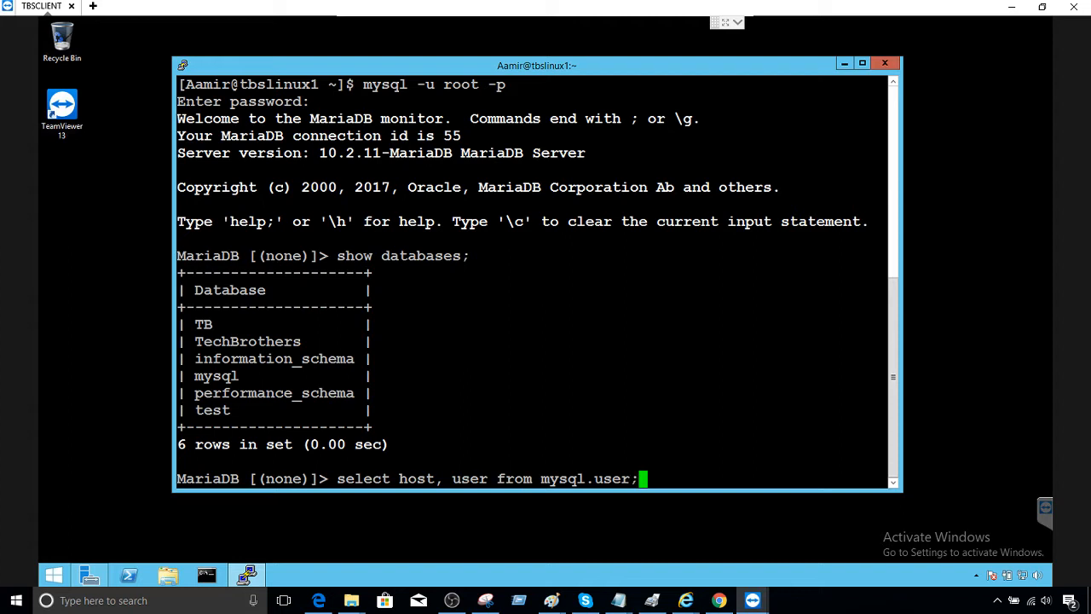
pyautogui.press('Return')
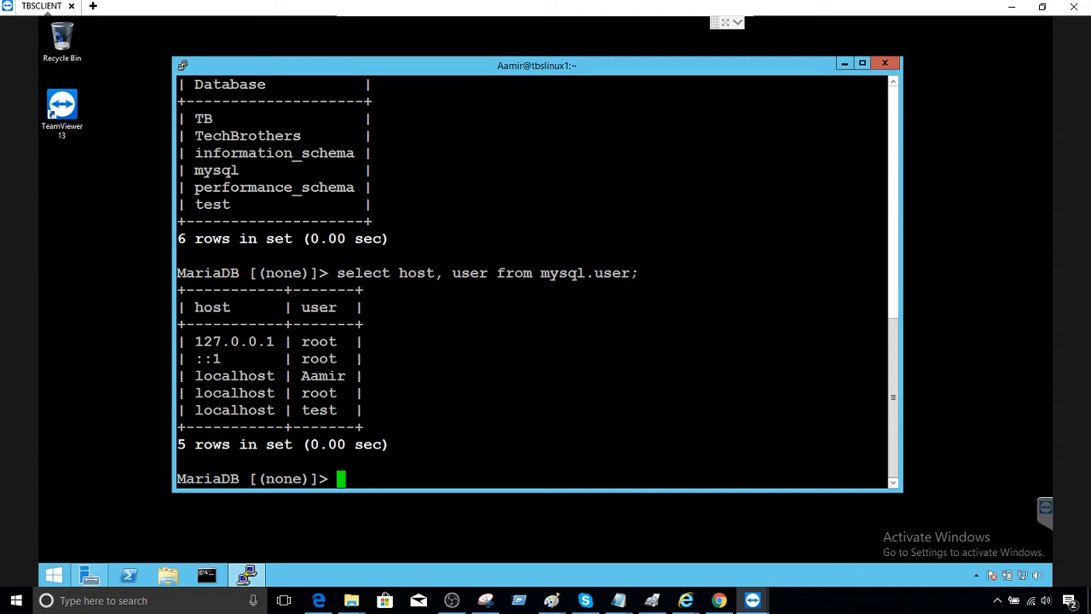
pyautogui.write('Create ')
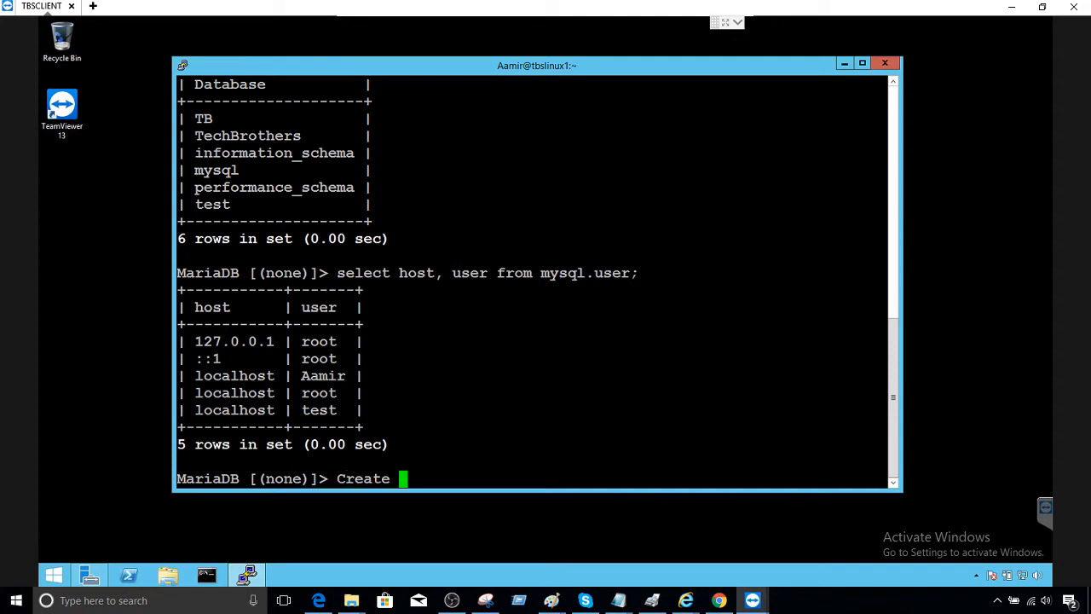
pyautogui.write("user '")
pyautogui.write('TB')
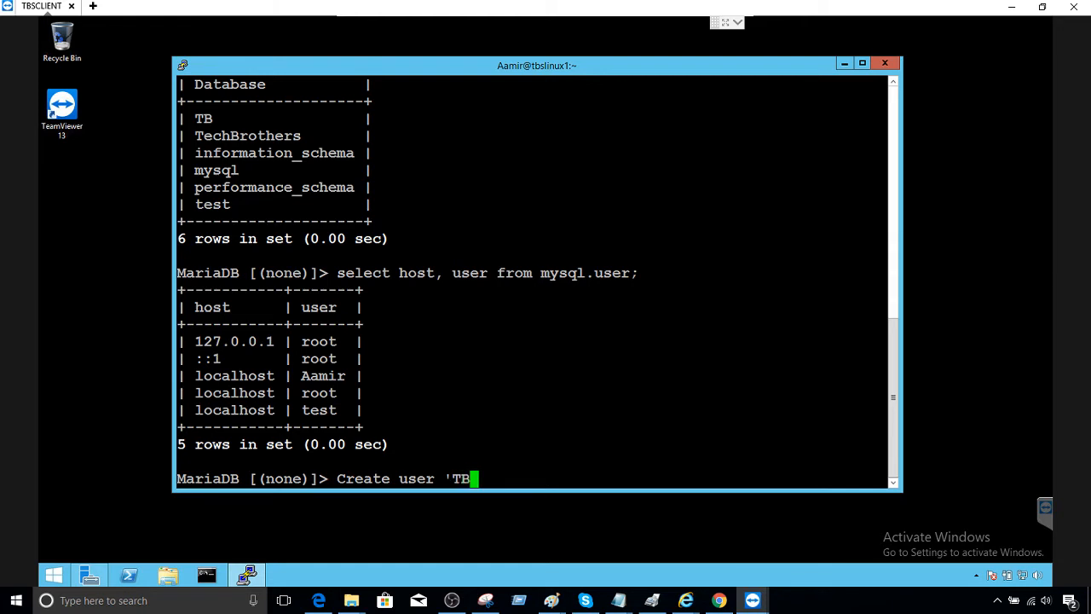
pyautogui.write("'@")
pyautogui.write("'loc")
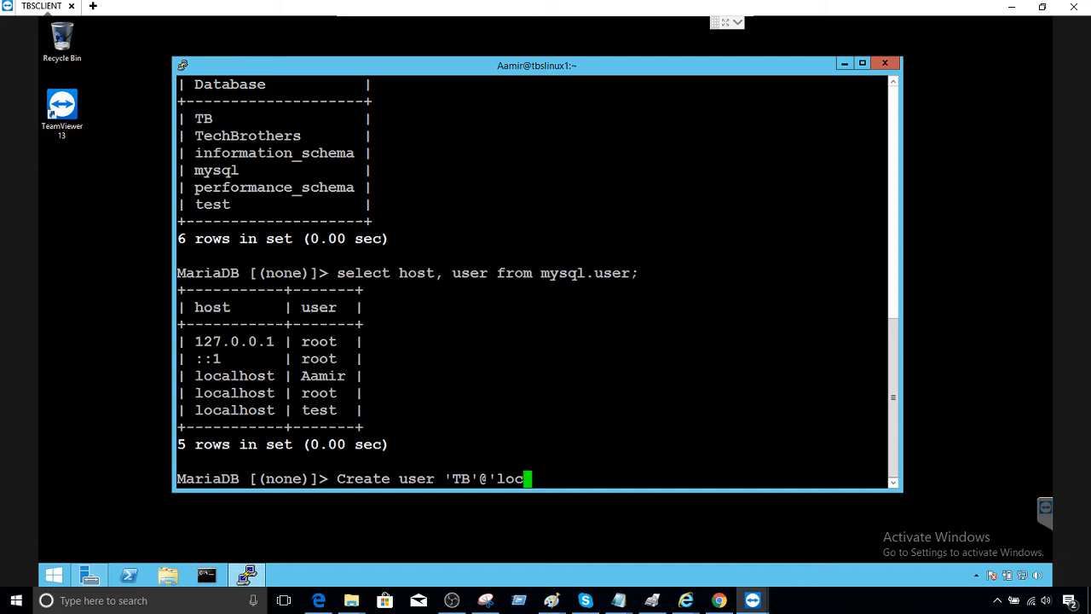
pyautogui.write("alhost' ")
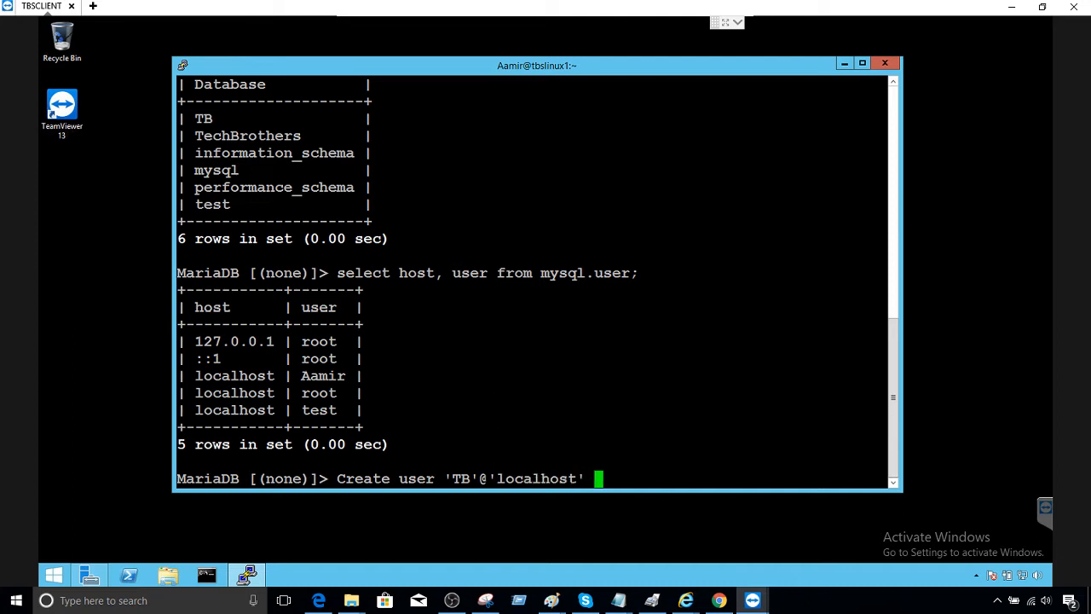
pyautogui.write('identified')
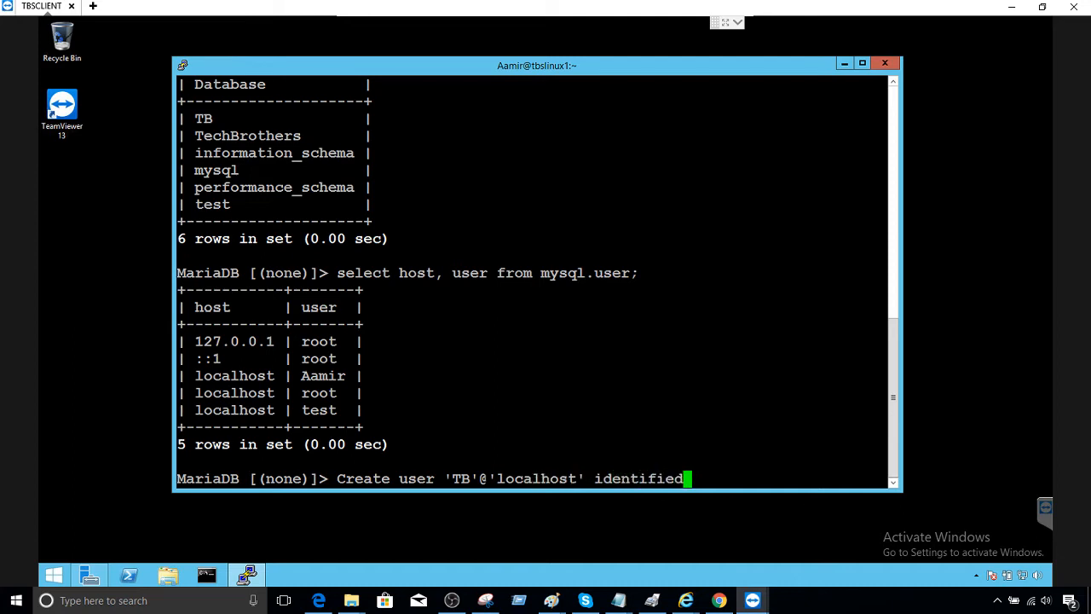
pyautogui.write(" by '")
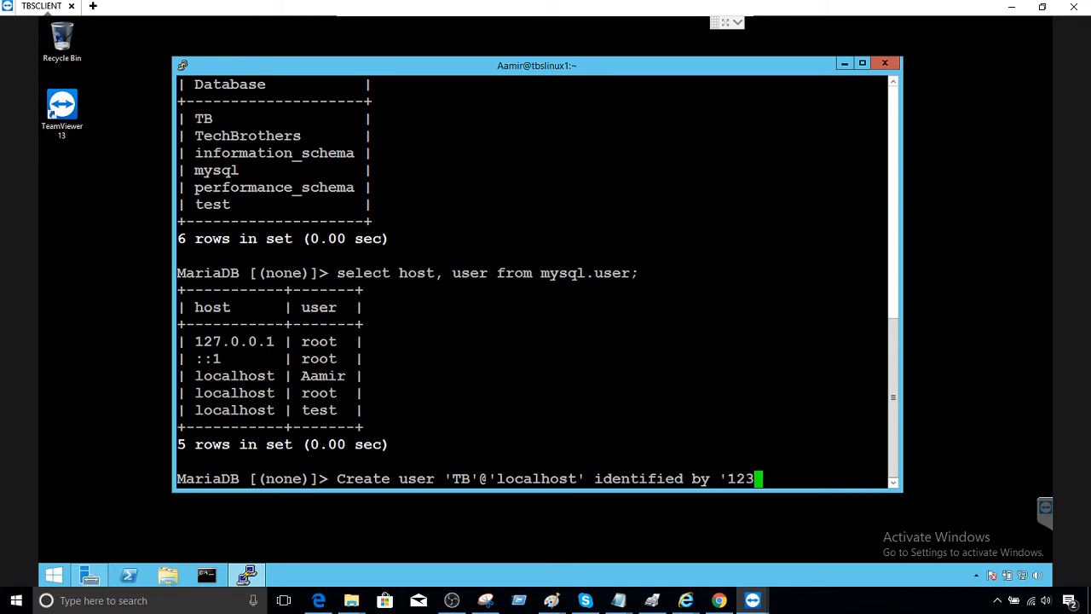
pyautogui.write("';")
pyautogui.press('Return')
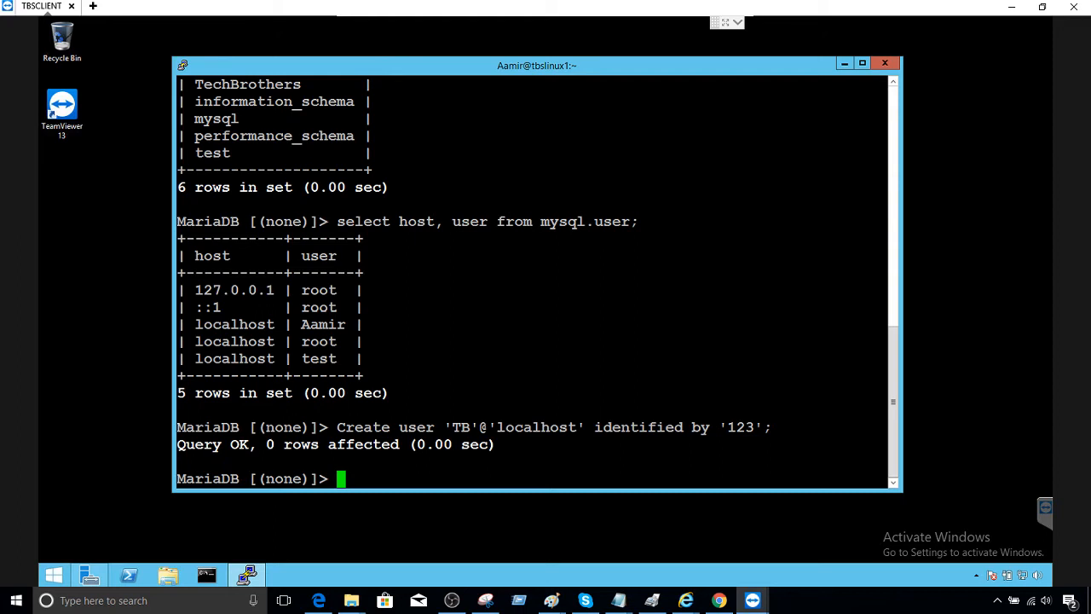
pyautogui.write('GRANT A')
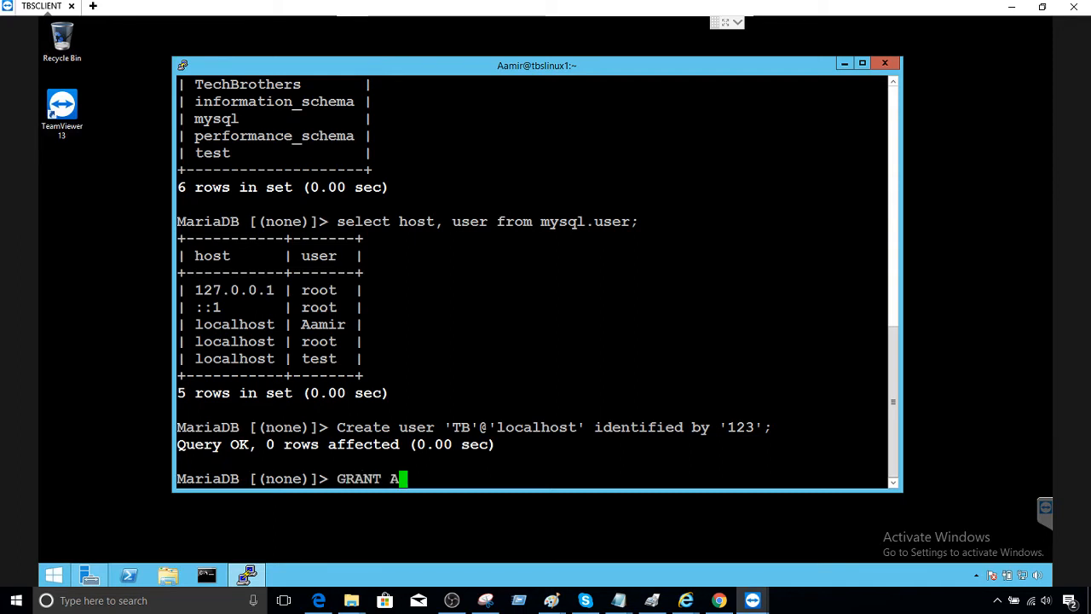
pyautogui.write('LL ON')
# Step: Paste TechBrothers into the GRANT command and lowercase it to Techbrothers
pyautogui.moveTo(306, 84); pyautogui.dragTo(186, 86)
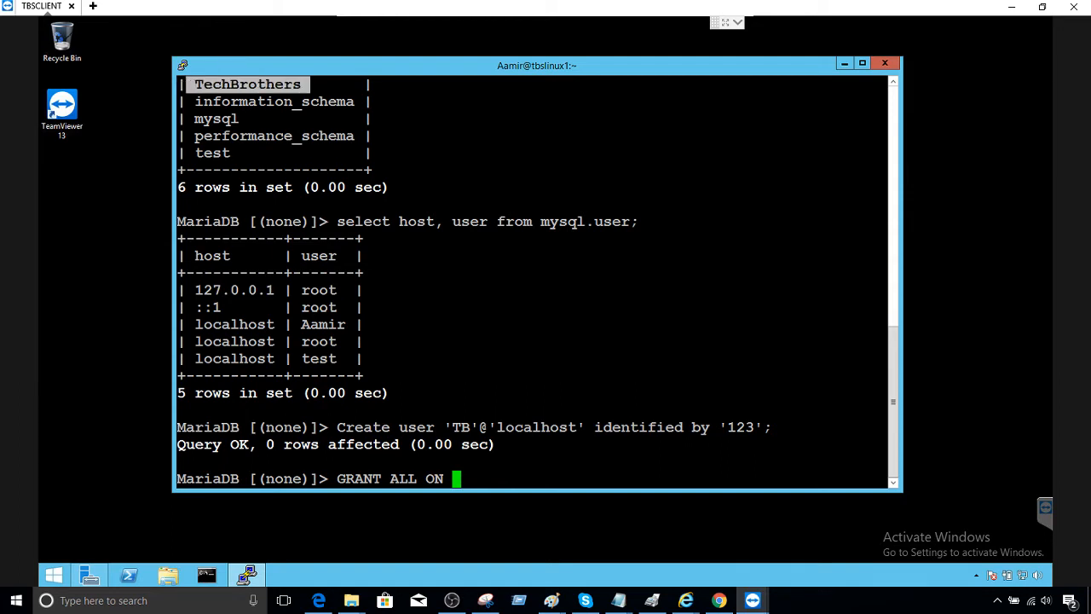
pyautogui.rightClick(186, 85)
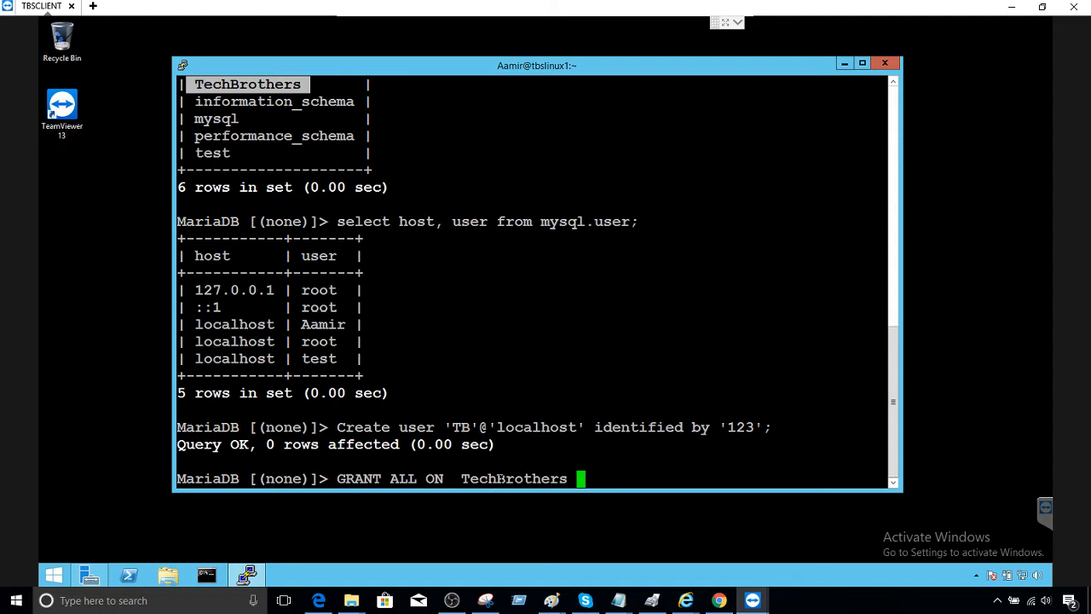
pyautogui.click(597, 341)
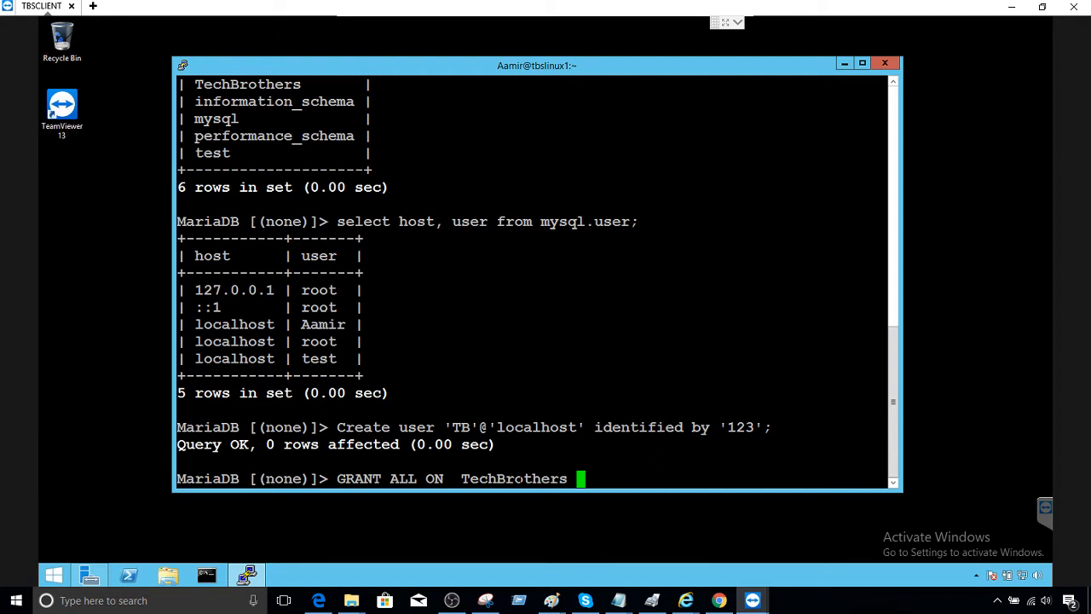
pyautogui.press('Left')
pyautogui.press('Left')
pyautogui.press('Left')
pyautogui.press('Left')
pyautogui.press('Left')
pyautogui.press('Left')
pyautogui.press('Left')
pyautogui.press('Left')
pyautogui.press('Left')
pyautogui.press('Delete')
pyautogui.write('b')
pyautogui.press('Right')
pyautogui.press('Right')
pyautogui.press('Right')
pyautogui.press('Right')
pyautogui.press('Right')
pyautogui.press('Right')
pyautogui.press('Right')
pyautogui.write('.')
pyautogui.write('*')
# Step: Point out the parts of GRANT ALL ON Techbrothers.* to 'TB'@'localhost'; and run it
pyautogui.moveTo(456, 479); pyautogui.dragTo(578, 478)
pyautogui.click(578, 479)
pyautogui.moveTo(878, 478); pyautogui.dragTo(573, 478)
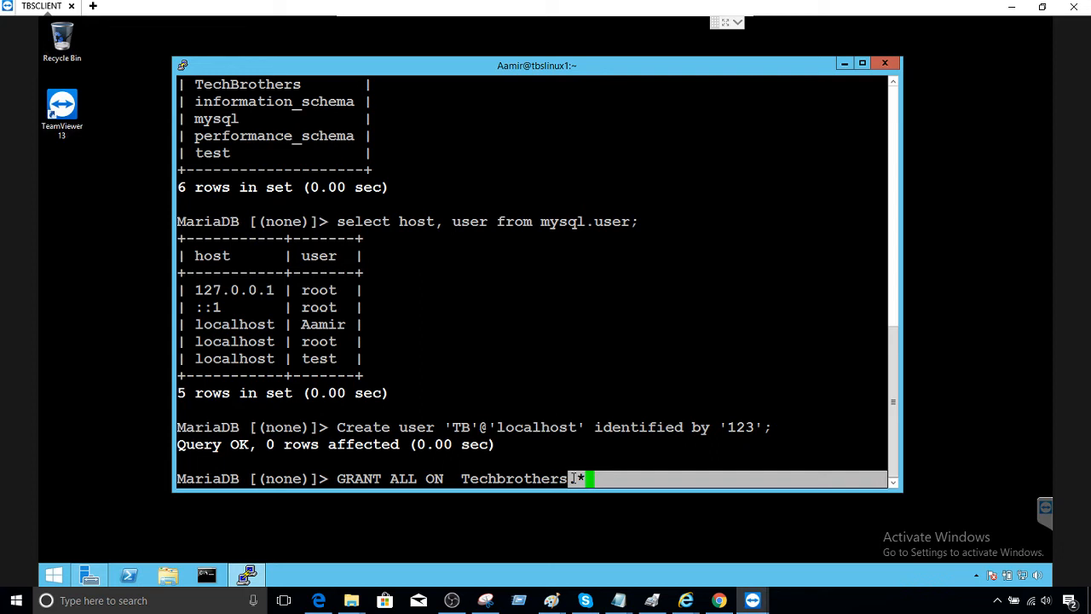
pyautogui.click(578, 478)
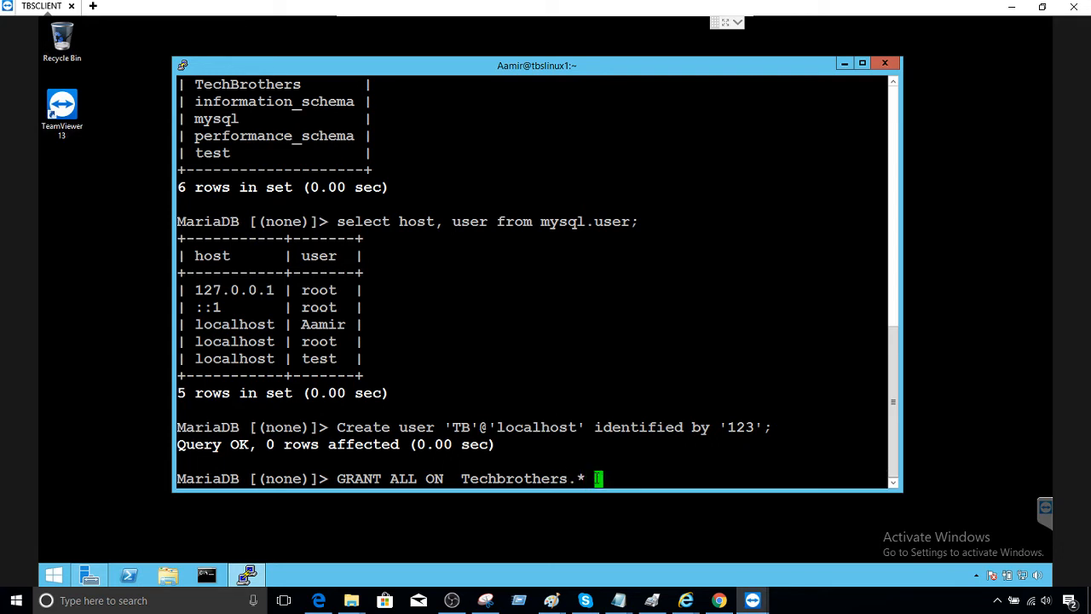
pyautogui.write("to 'TB")
pyautogui.write("'@'")
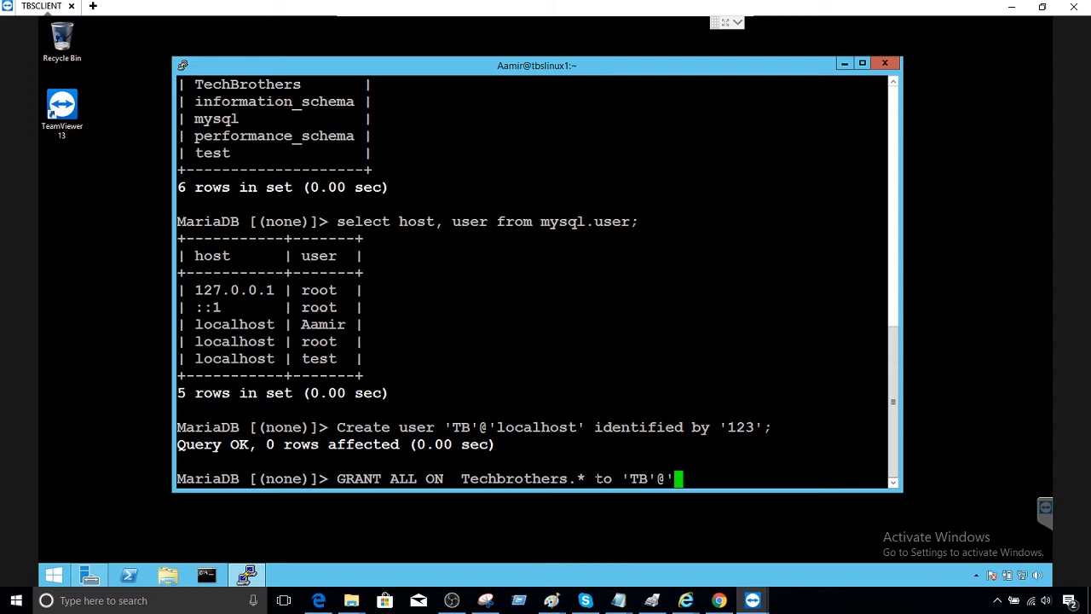
pyautogui.write('local')
pyautogui.write("host'")
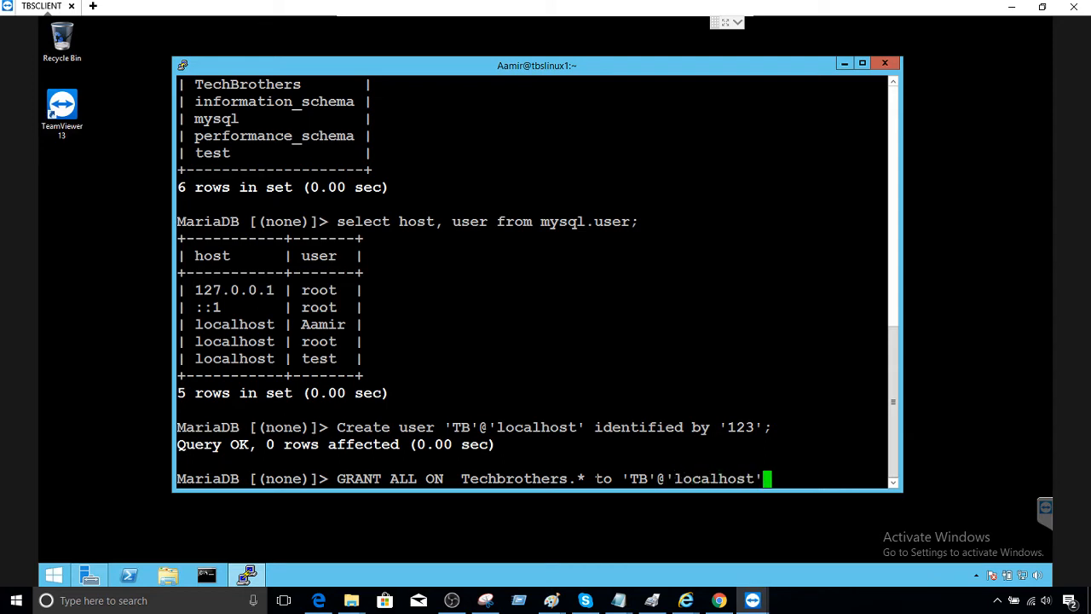
pyautogui.write(';')
pyautogui.press('Return')
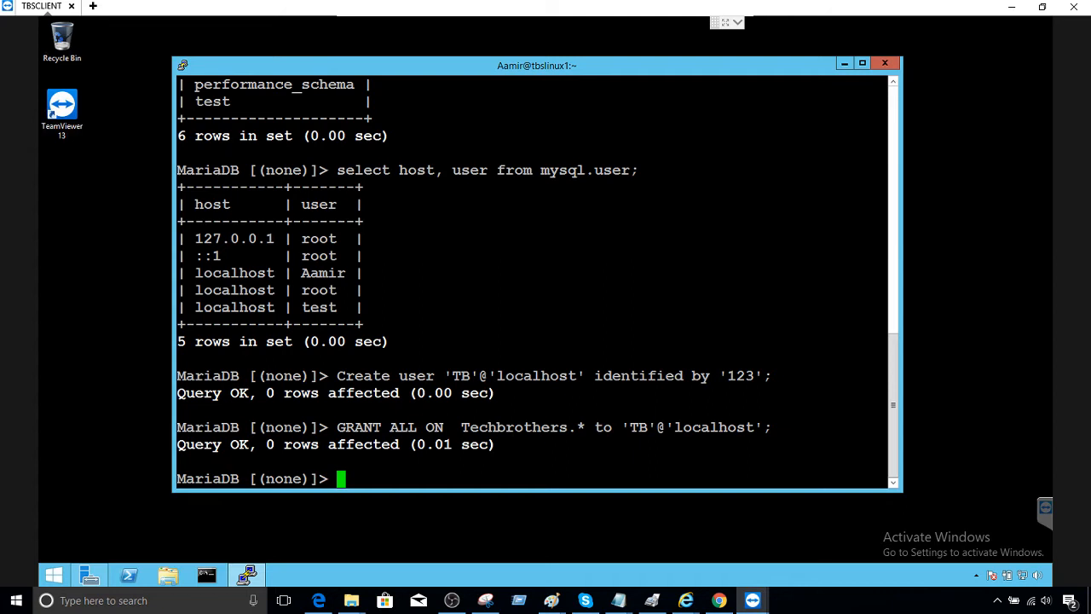
pyautogui.write('ex')
pyautogui.write('it')
# Step: Exit, log in with mysql -u TB -p and run show databases; showing only information_schema
pyautogui.press('Return')
pyautogui.write('my')
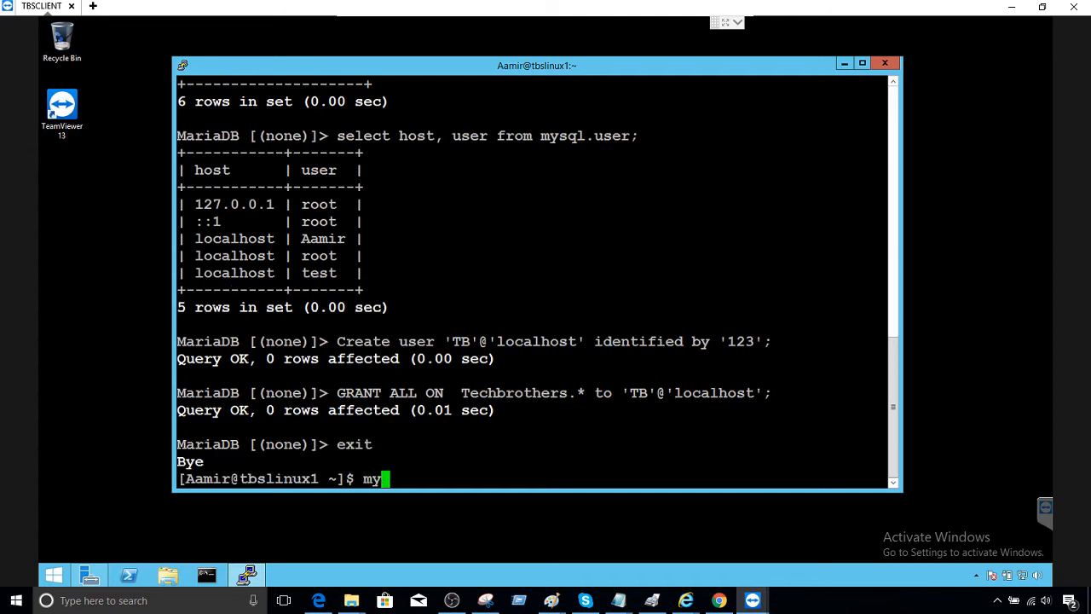
pyautogui.write('sql -u ')
pyautogui.write('TB')
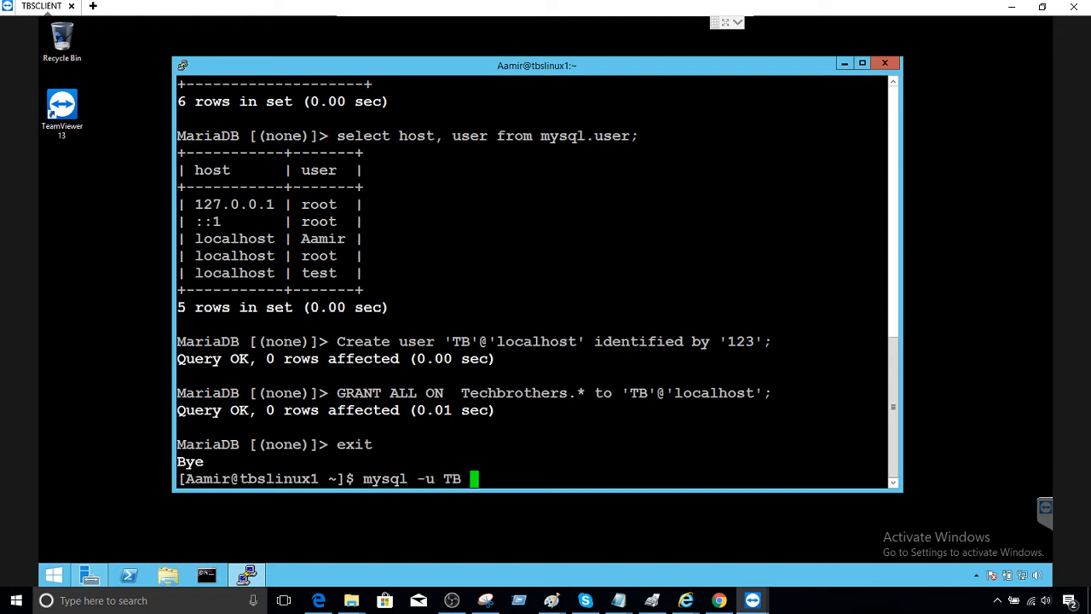
pyautogui.write(' -p')
pyautogui.press('Return')
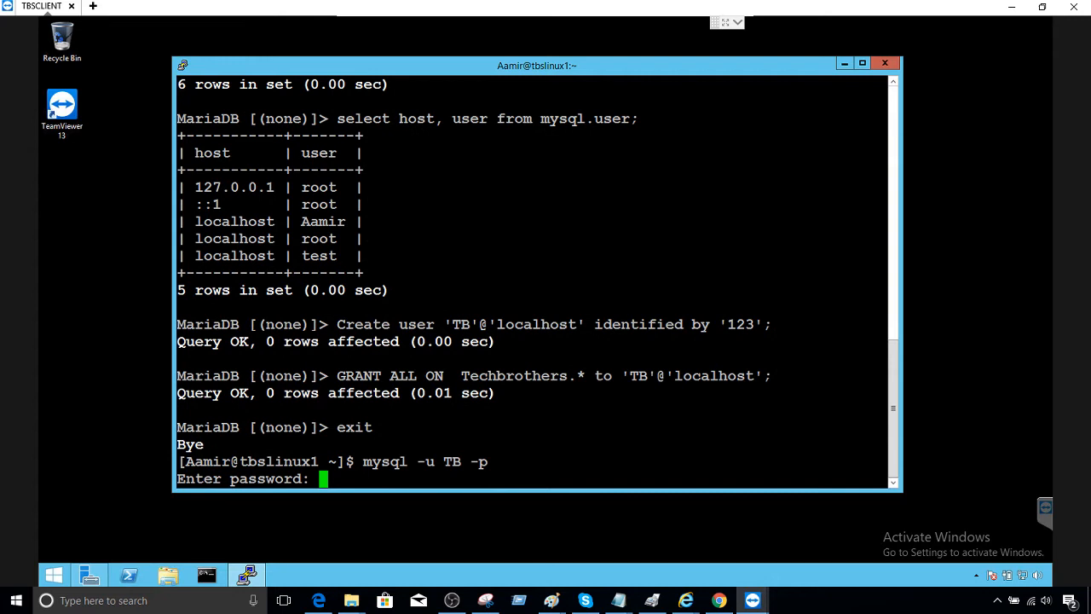
pyautogui.press('Return')
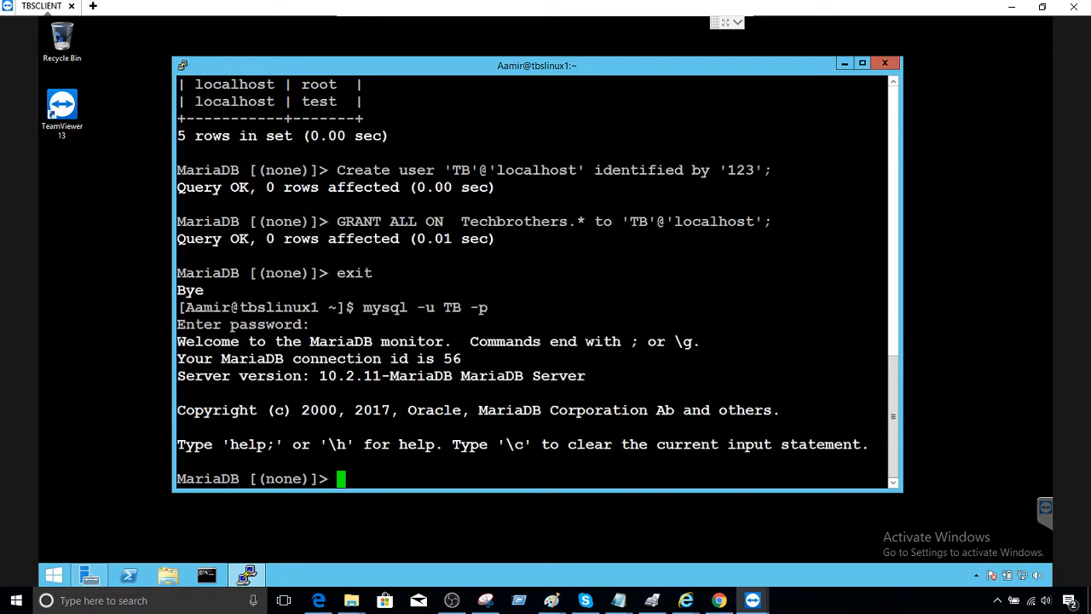
pyautogui.write('show da')
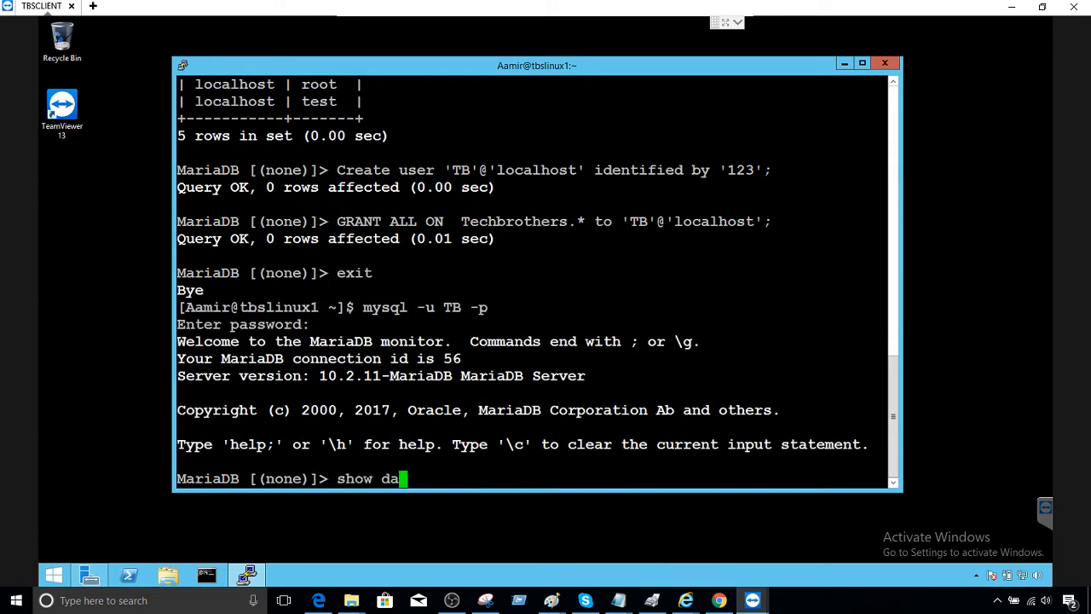
pyautogui.write('tabases;')
pyautogui.press('Return')
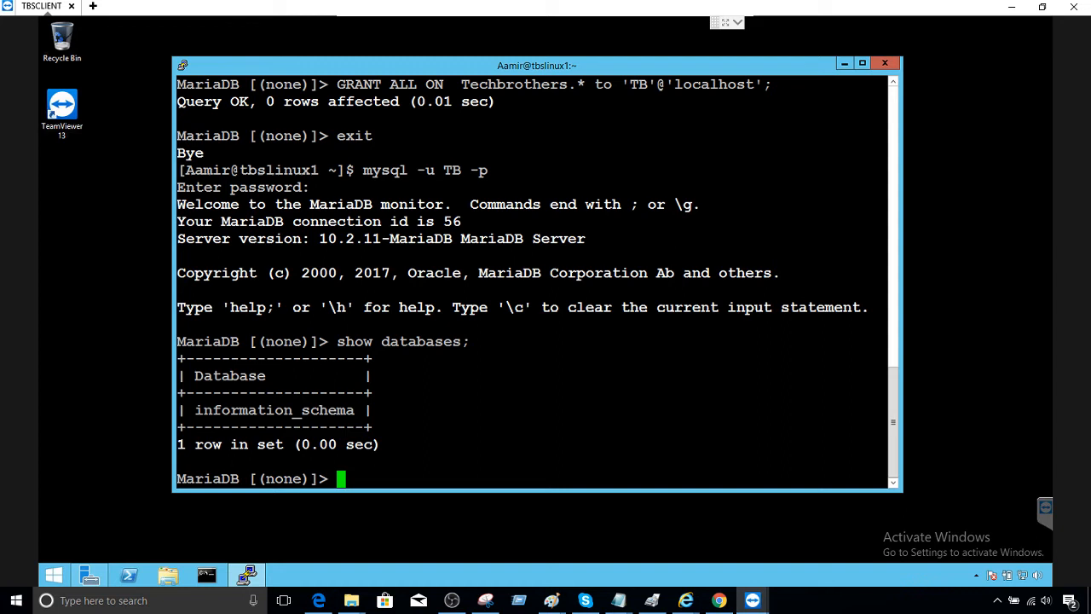
pyautogui.moveTo(578, 83); pyautogui.dragTo(462, 83)
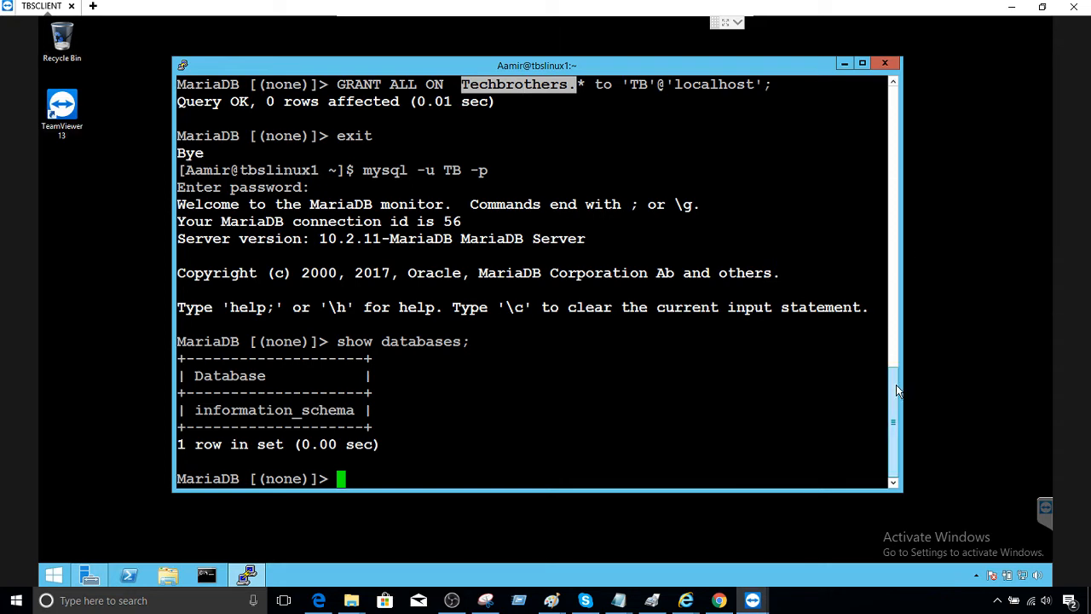
pyautogui.moveTo(892, 422)
pyautogui.mouseDown()
pyautogui.moveTo(902, 296)
pyautogui.moveTo(893, 263)
pyautogui.mouseUp()
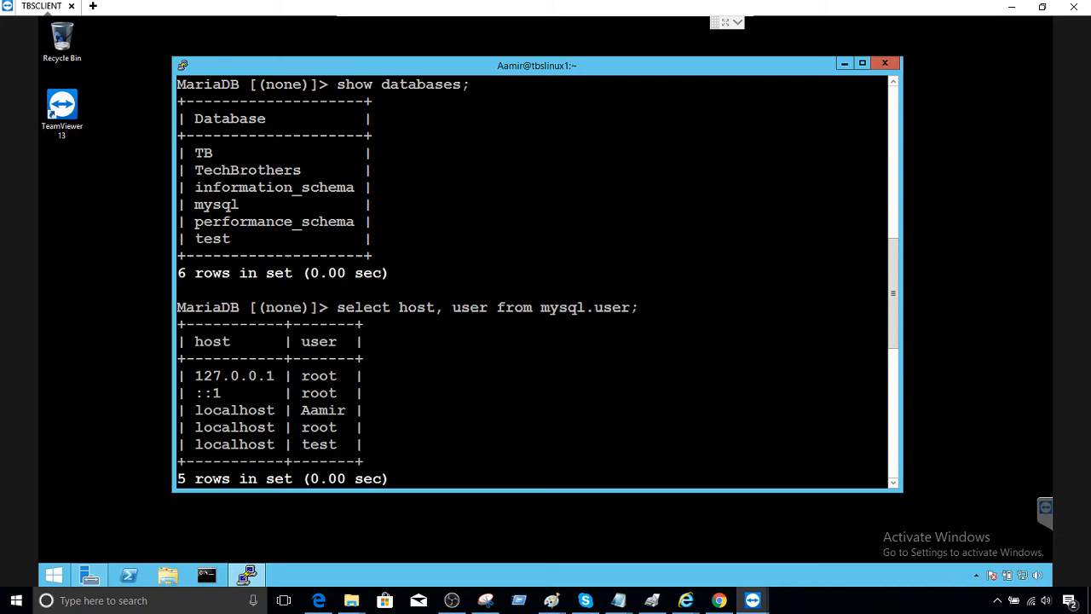
pyautogui.moveTo(300, 170); pyautogui.dragTo(197, 169)
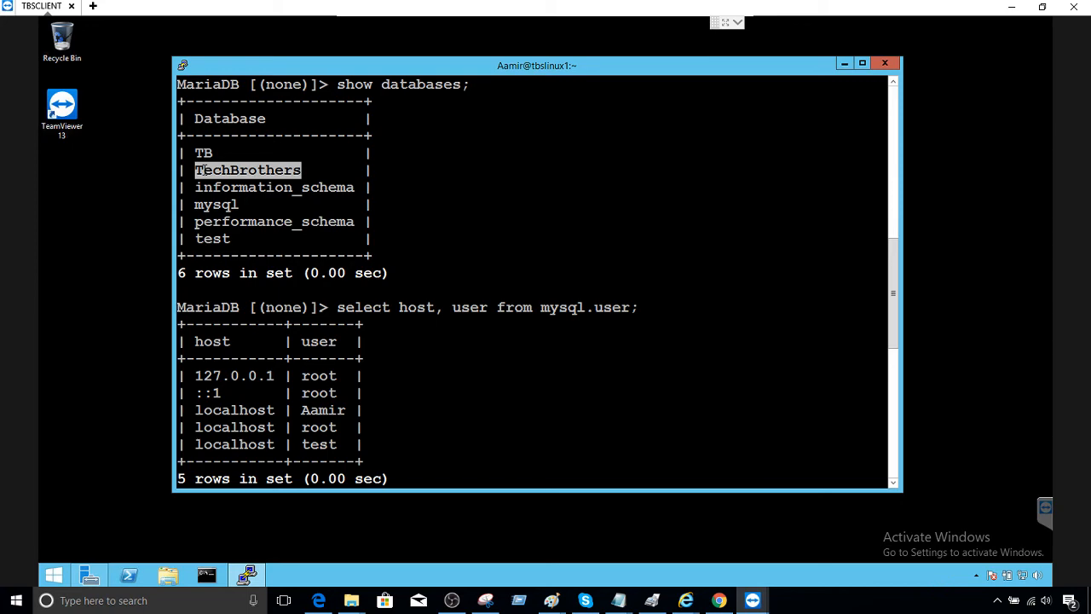
pyautogui.scroll(-6, 533, 281)
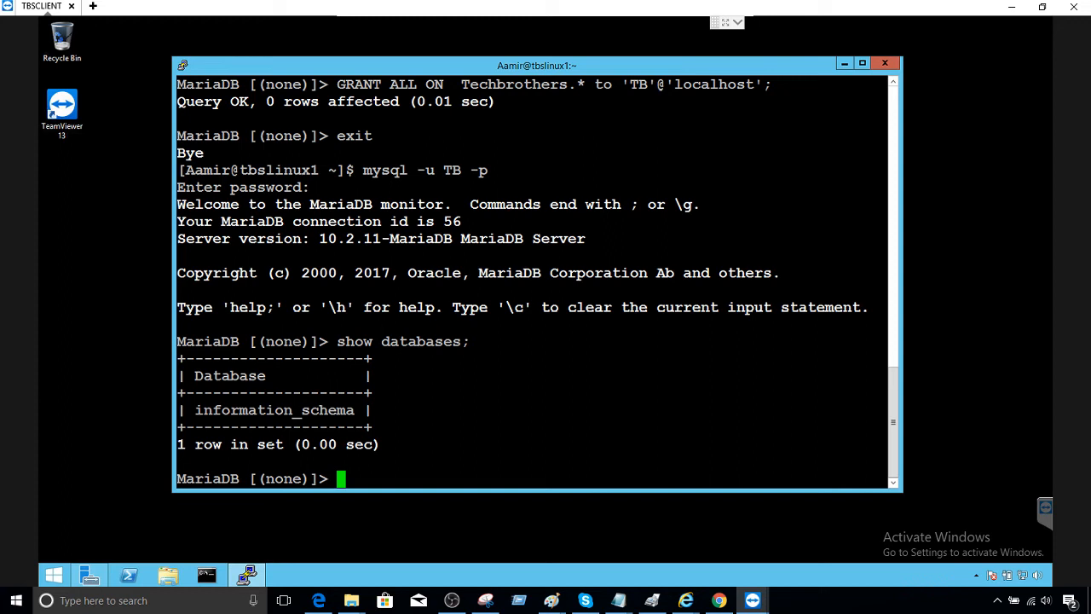
pyautogui.write('exit')
# Step: Exit the TB session and select the earlier GRANT statement for copying
pyautogui.press('Return')
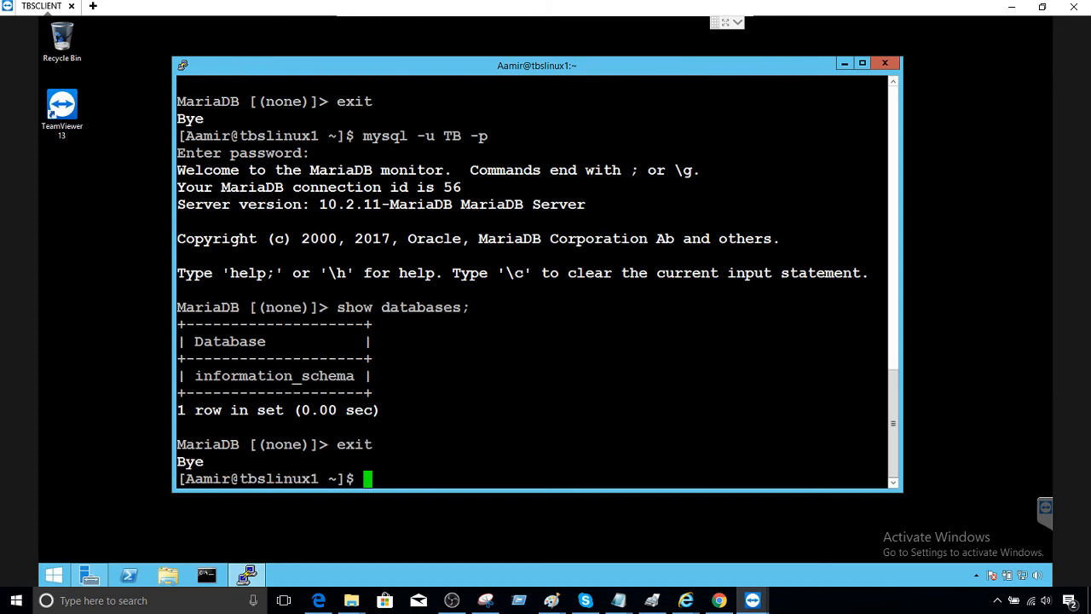
pyautogui.scroll(6, 894, 85)
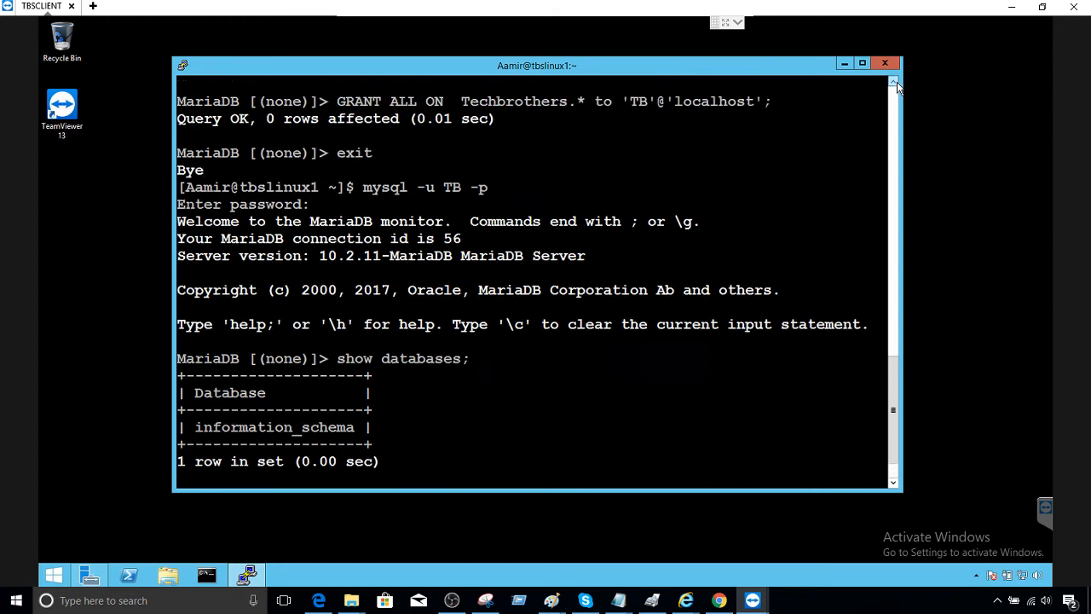
pyautogui.click(892, 82)
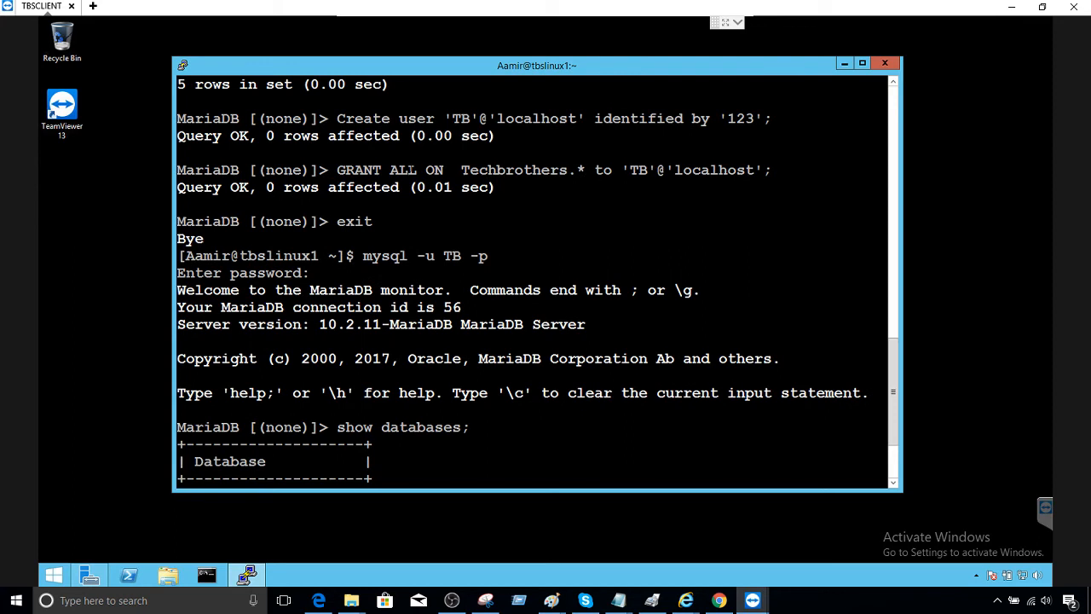
pyautogui.moveTo(886, 170); pyautogui.dragTo(338, 170)
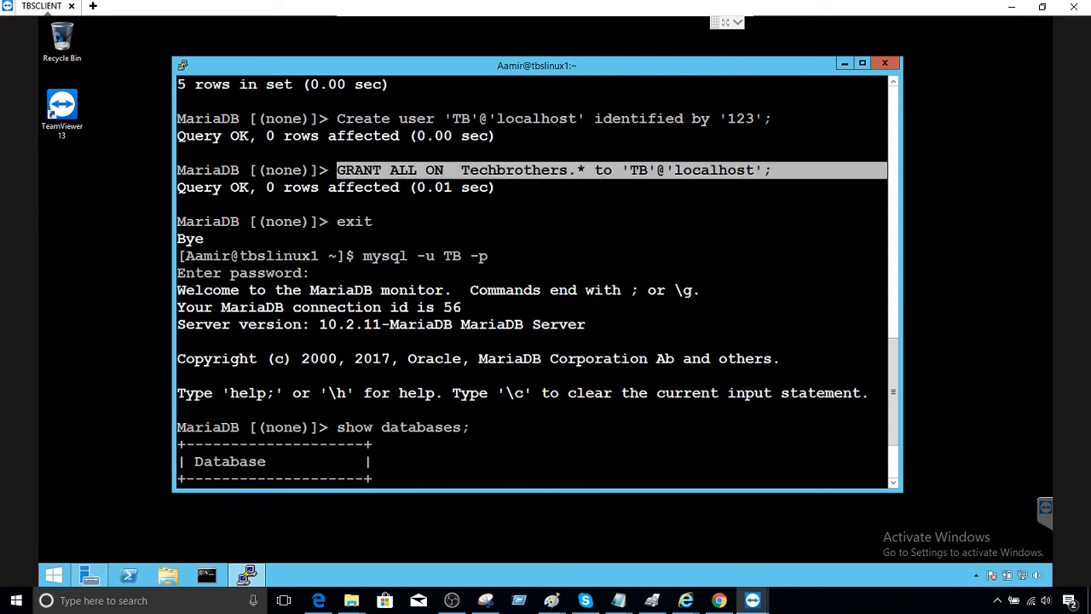
pyautogui.scroll(-6, 894, 383)
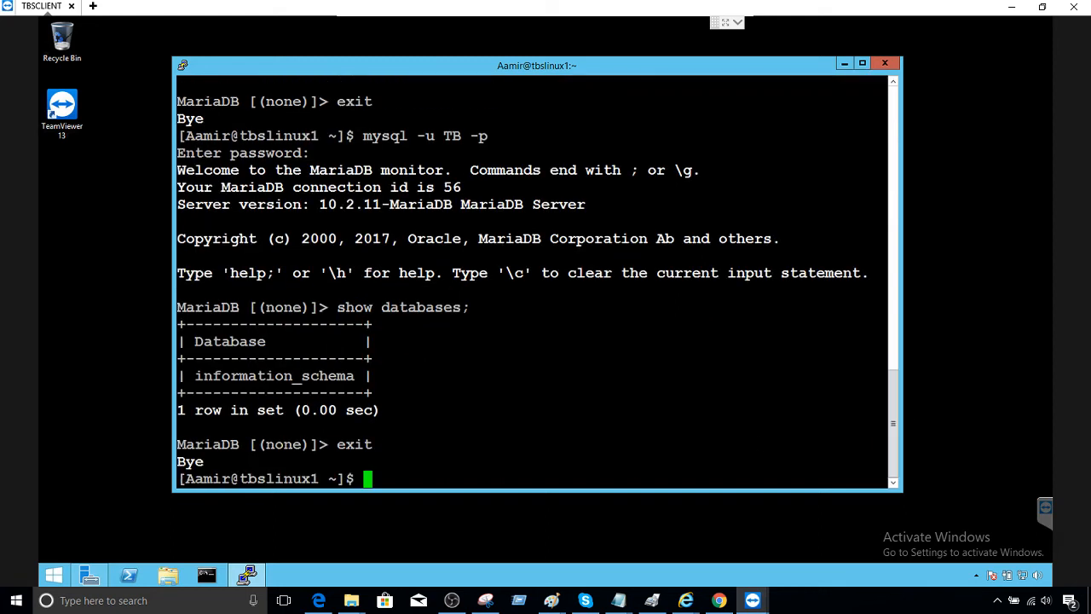
pyautogui.write('mysql -')
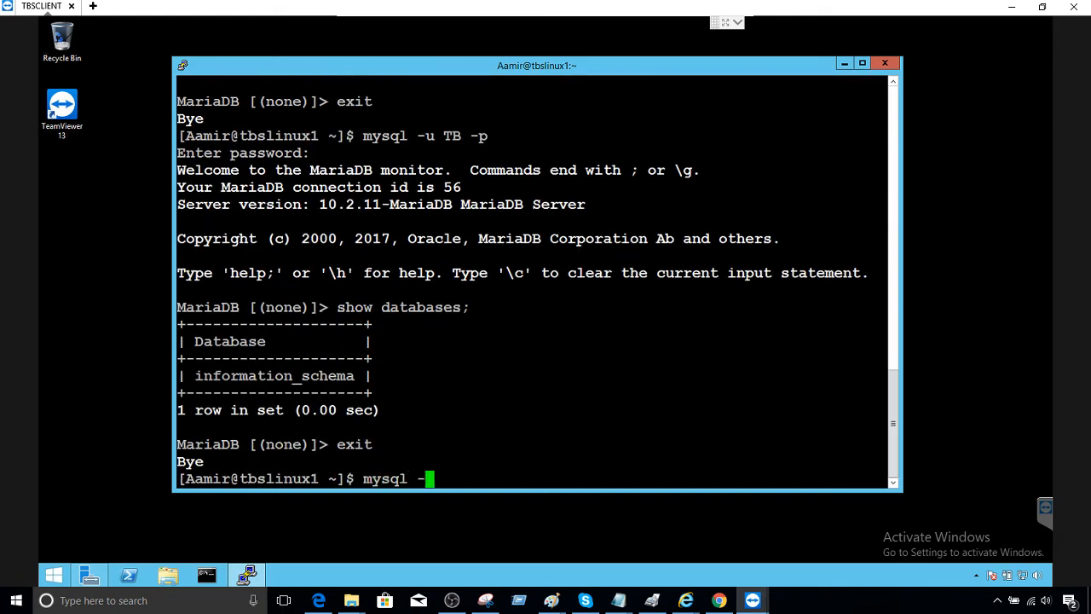
pyautogui.write('u root -p')
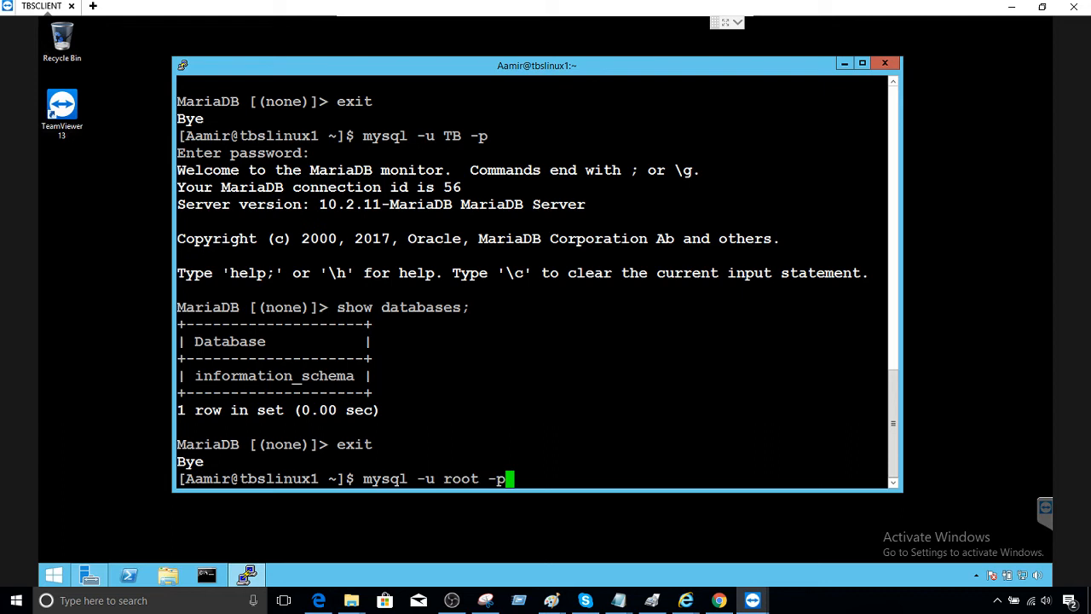
# Step: Log in as root and re-run GRANT ALL ON Techbrothers.* to 'TB'@'localhost';
pyautogui.press('Return')
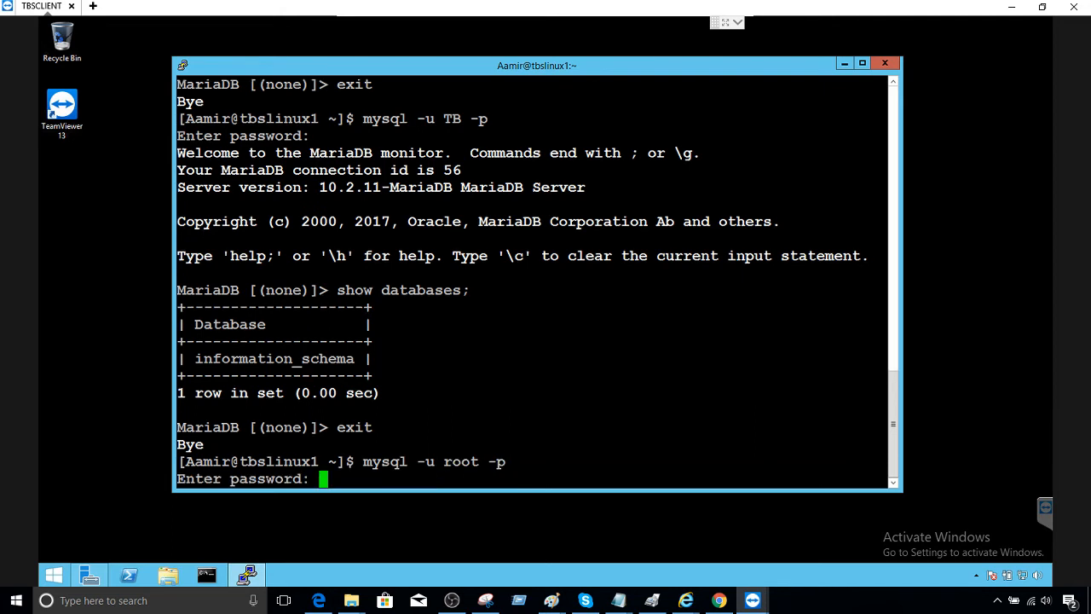
pyautogui.press('Return')
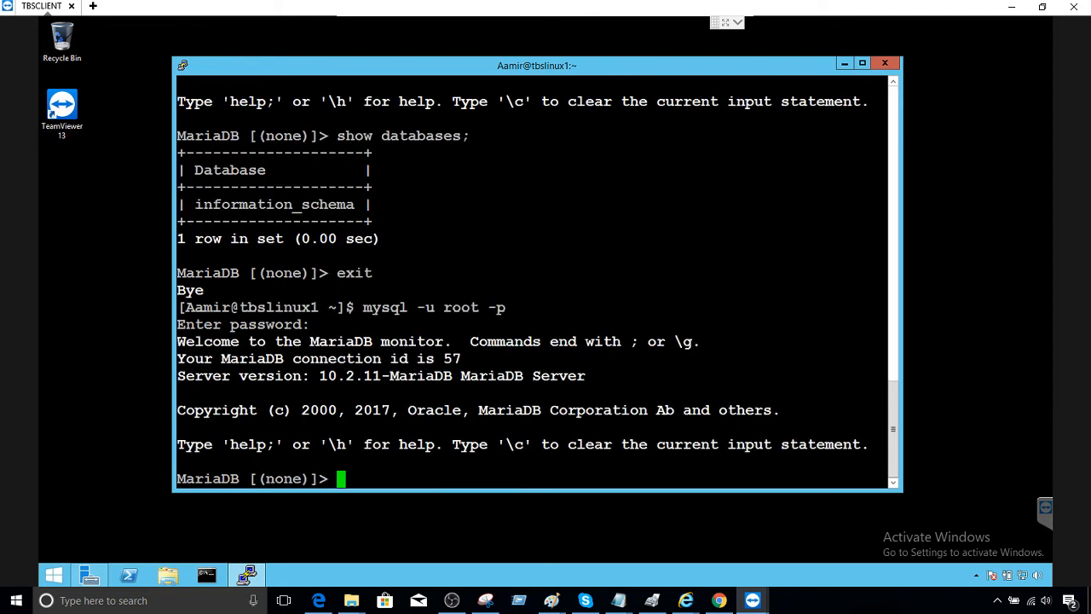
pyautogui.write("GRANT ALL ON  Techbrothers.* to 'TB'@'localhost';")
pyautogui.press('Return')
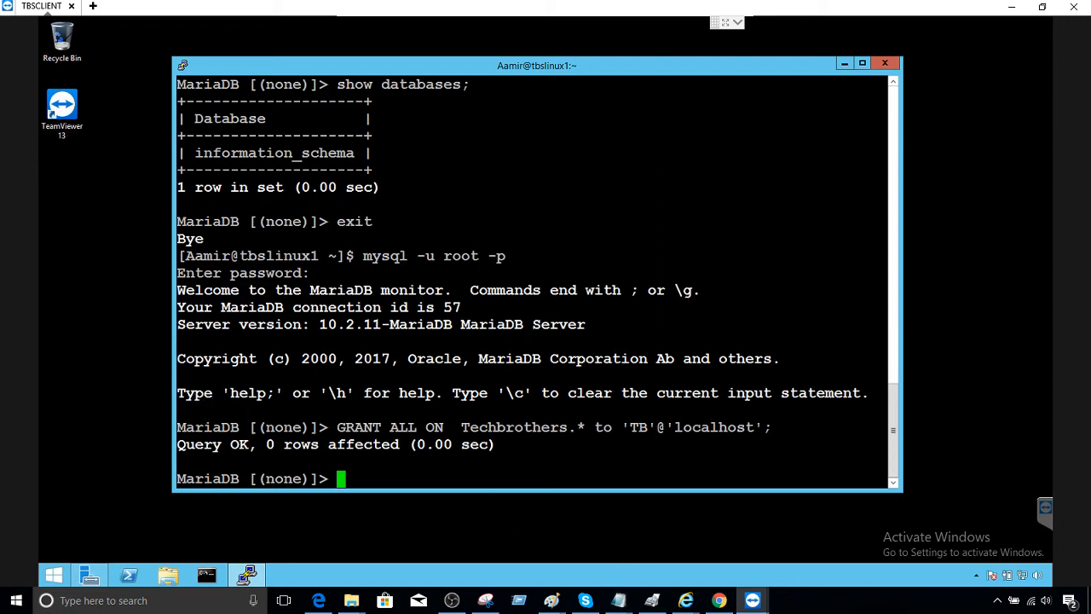
pyautogui.moveTo(618, 601)
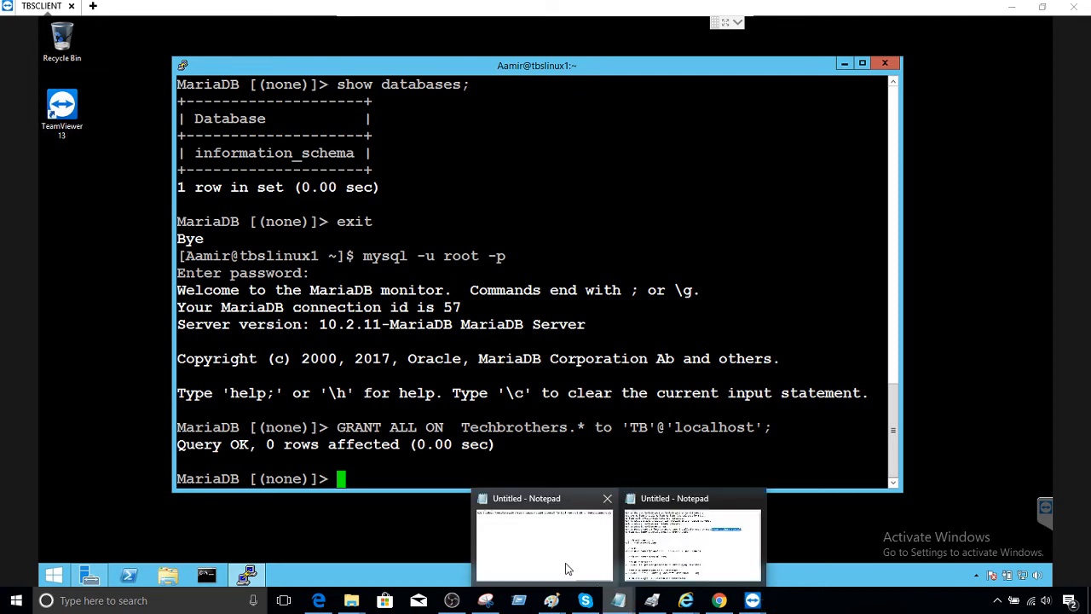
# Step: In Notepad, paste the GRANT line, correct Techbrothers to TechBrothers and copy it
pyautogui.click(569, 569)
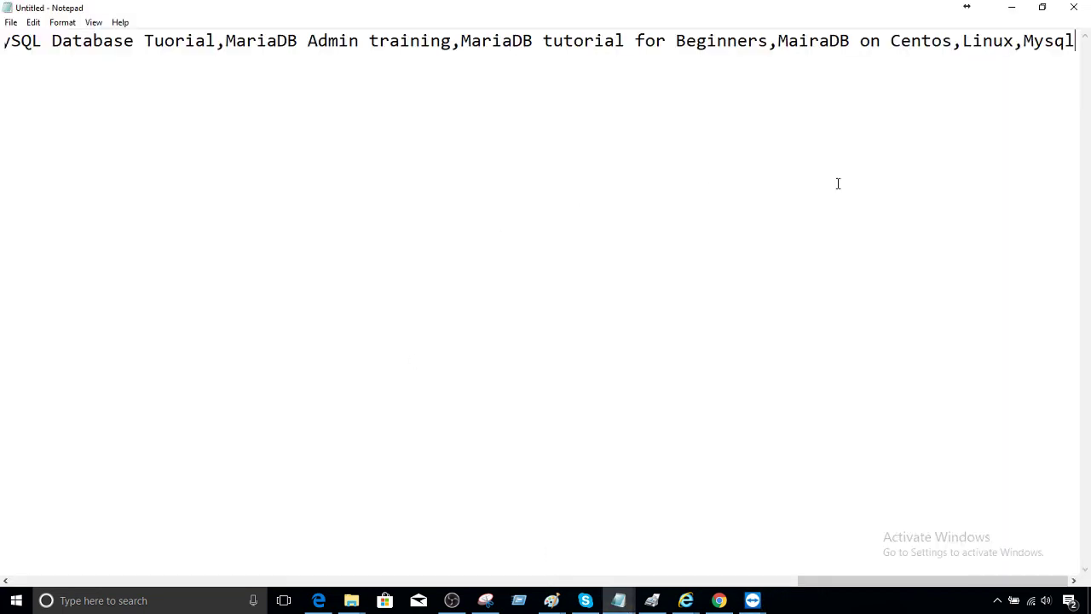
pyautogui.click(645, 40)
pyautogui.hotkey('ctrl', 'a')
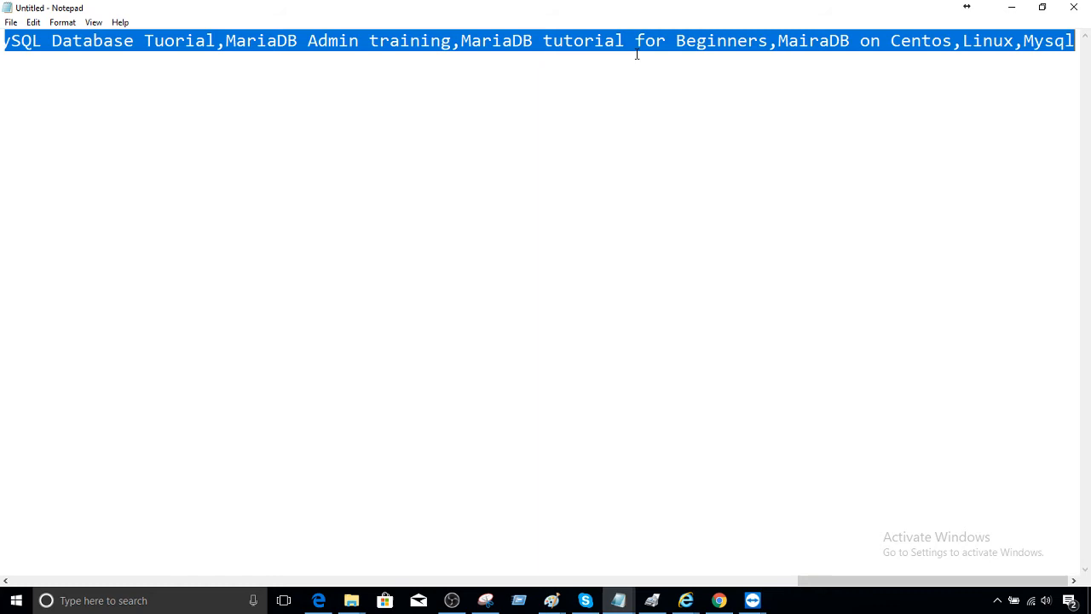
pyautogui.write("GRANT ALL ON  Techbrothers.* to 'TB'@'localhost';")
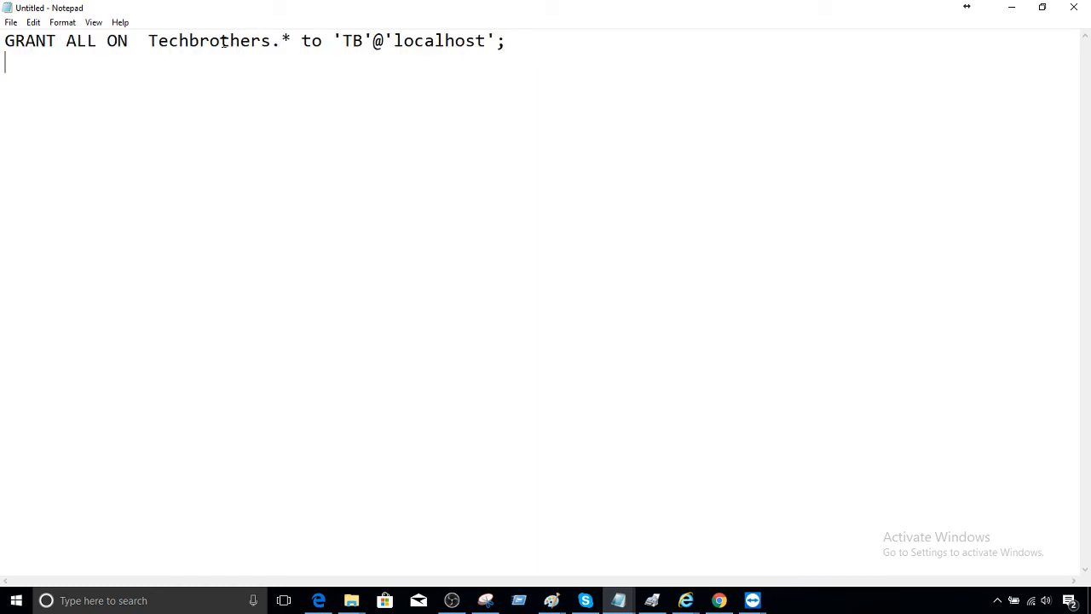
pyautogui.click(201, 40)
pyautogui.press('BackSpace')
pyautogui.write('B')
pyautogui.hotkey('ctrl', 'a')
pyautogui.rightClick(204, 44)
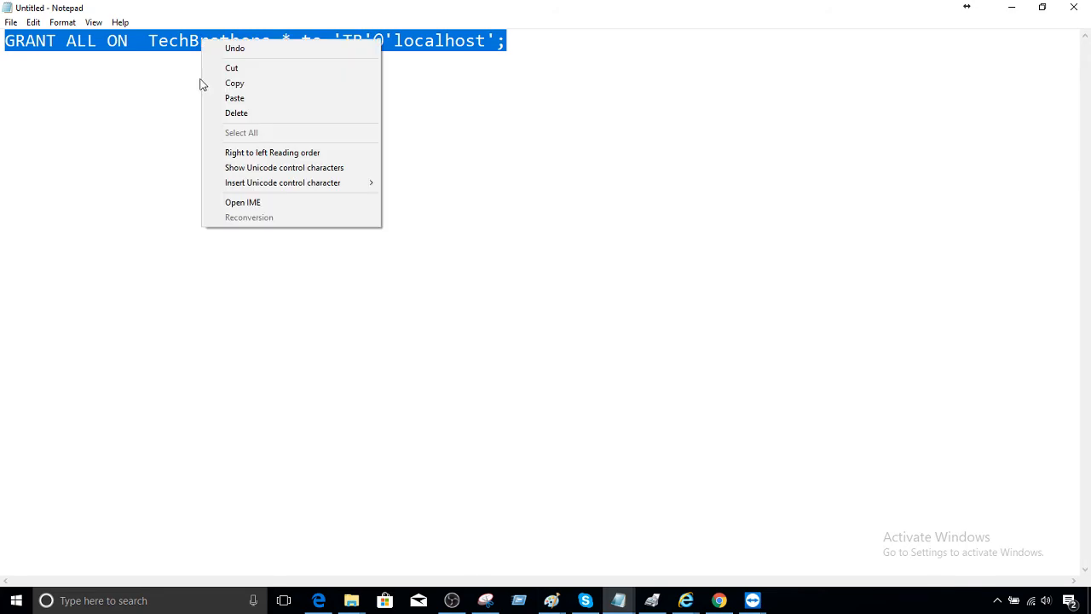
pyautogui.click(235, 82)
# Step: Paste the corrected GRANT ON TechBrothers.* statement into the terminal and run it, getting Query OK
pyautogui.click(752, 600)
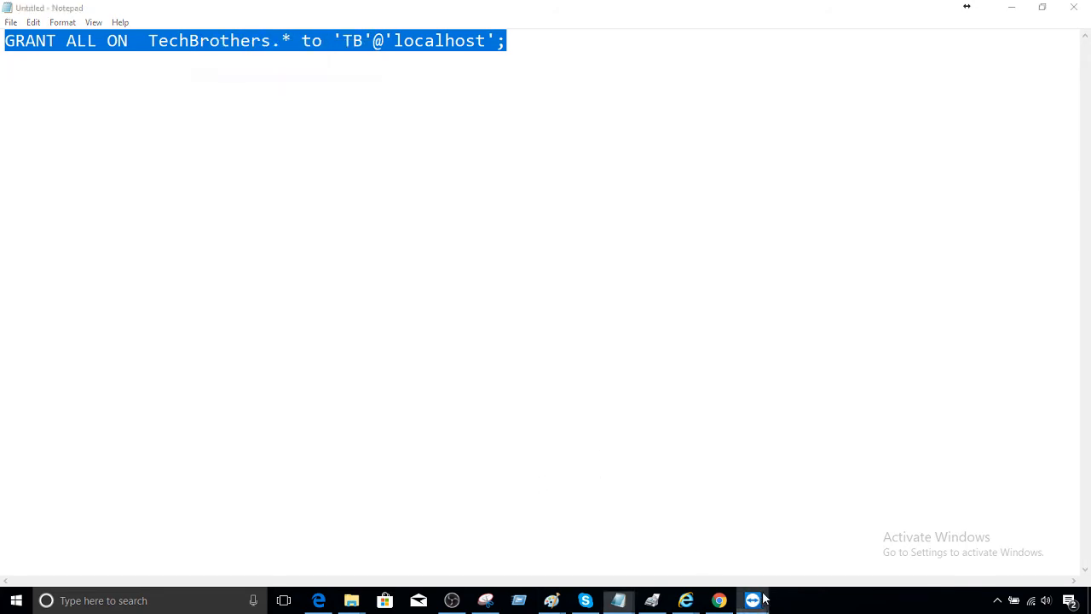
pyautogui.click(792, 533)
pyautogui.press('shift+Insert')
pyautogui.press('Return')
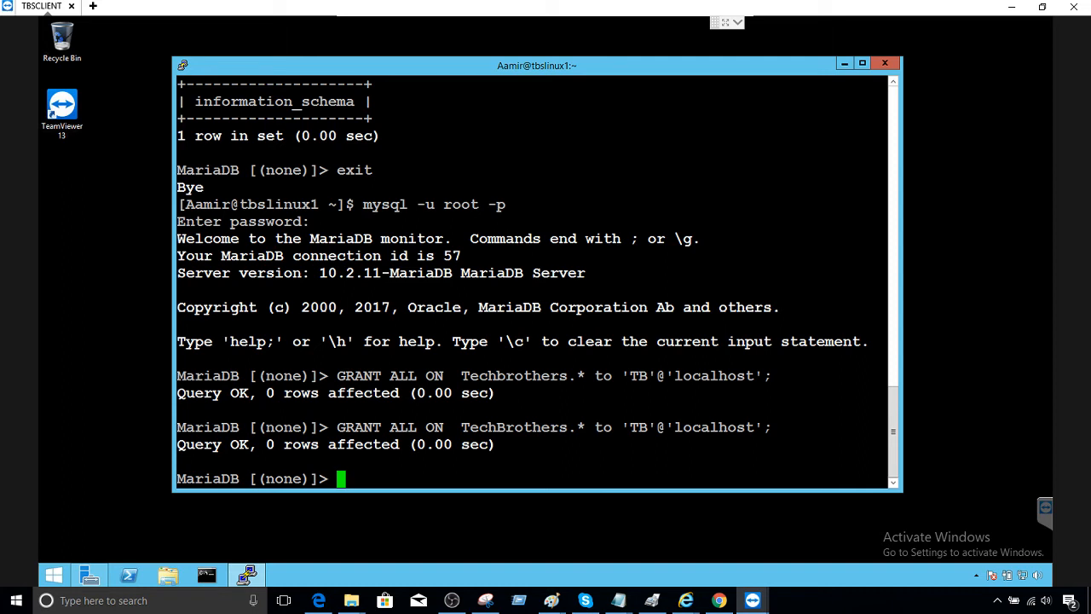
pyautogui.write('exit')
# Step: Exit, log in as TB again and run show databases; now listing TechBrothers
pyautogui.press('Return')
pyautogui.write('mysq')
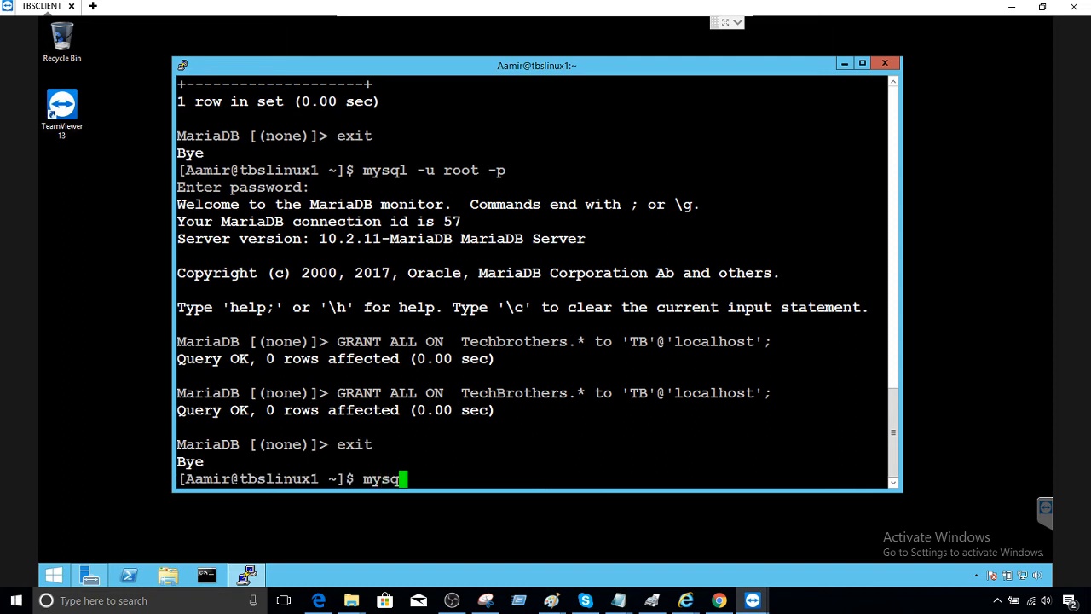
pyautogui.write('l -u T')
pyautogui.write('B -p')
pyautogui.press('Return')
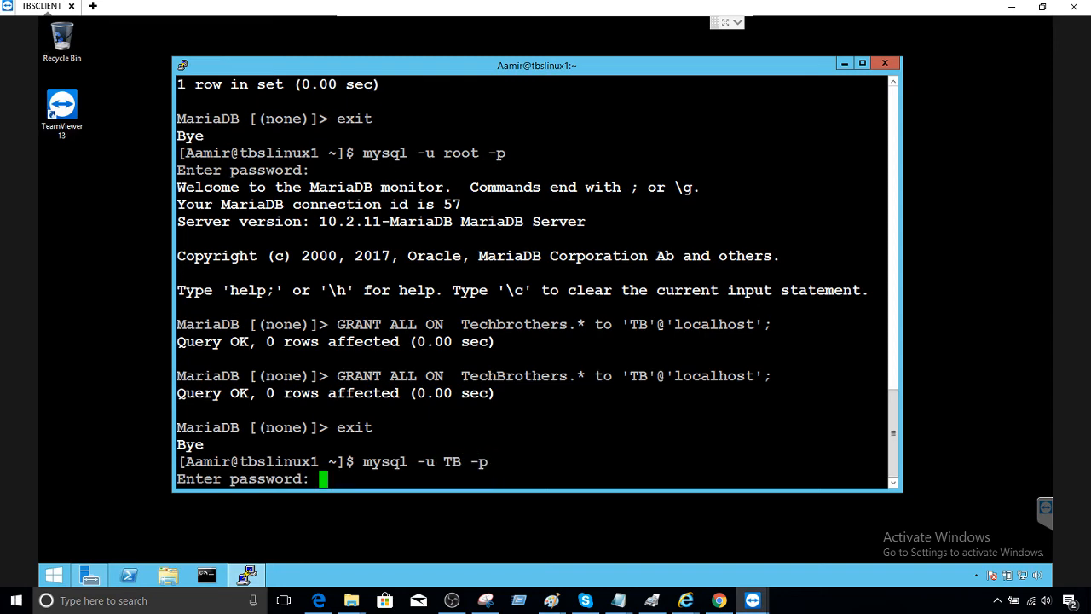
pyautogui.press('Return')
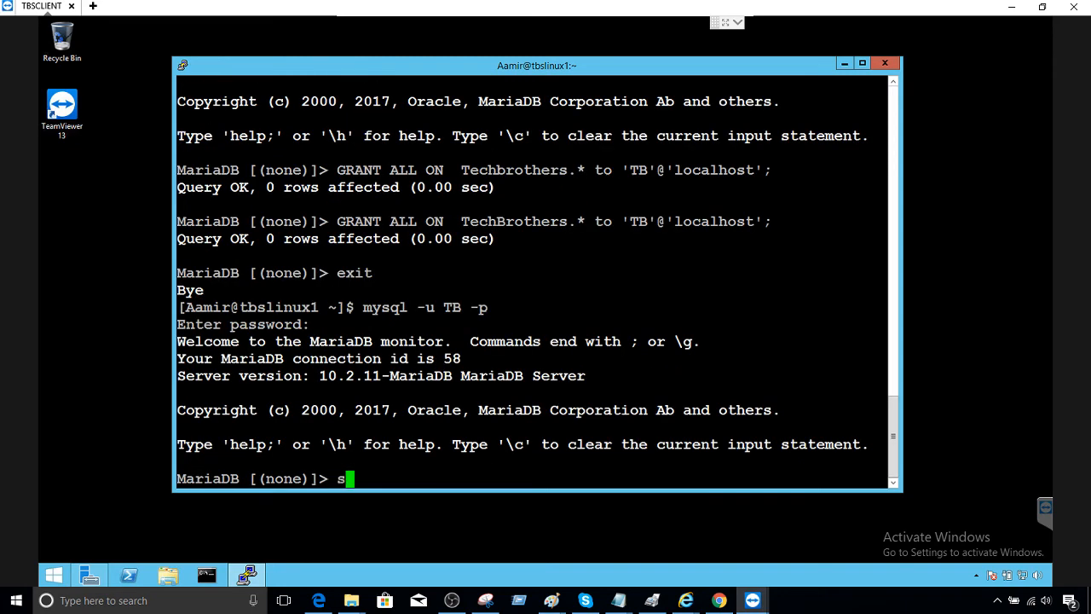
pyautogui.write('show databa')
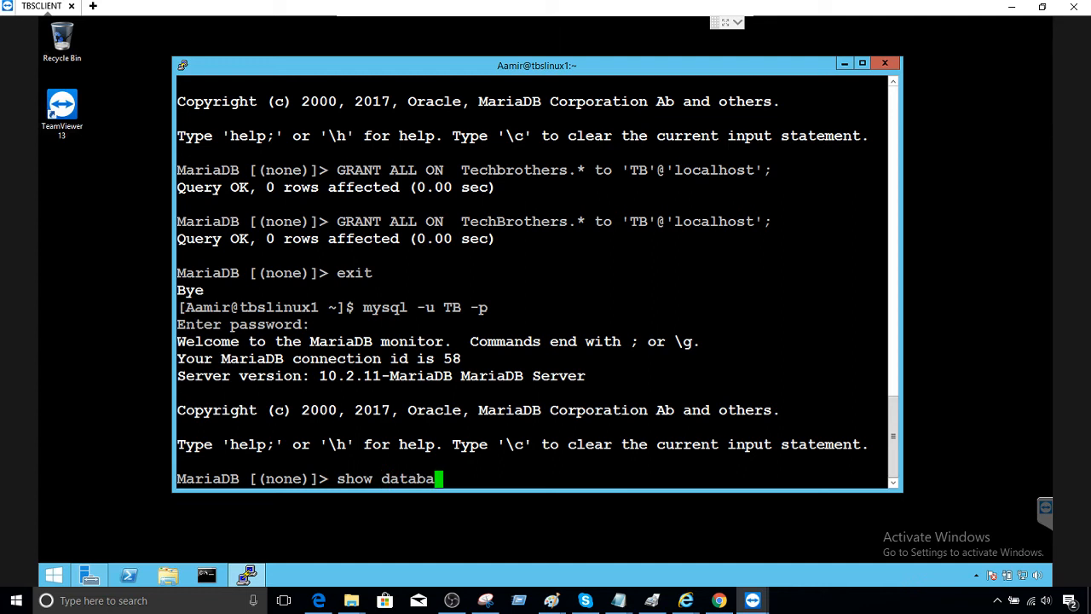
pyautogui.write('ses;')
pyautogui.press('Return')
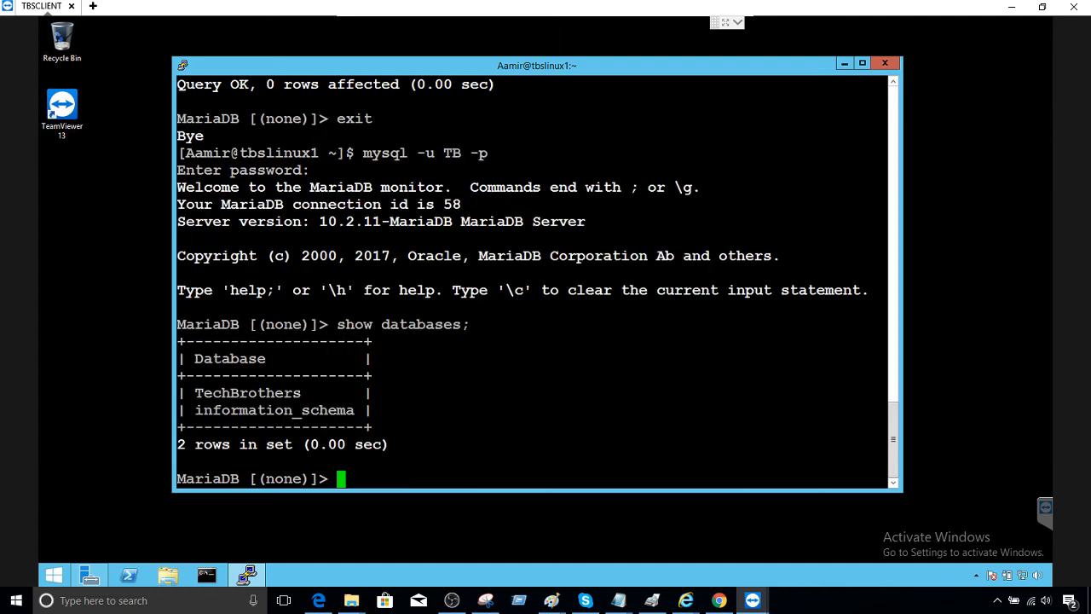
# Step: Point out TechBrothers in the output and start typing the use command
pyautogui.doubleClick(251, 393)
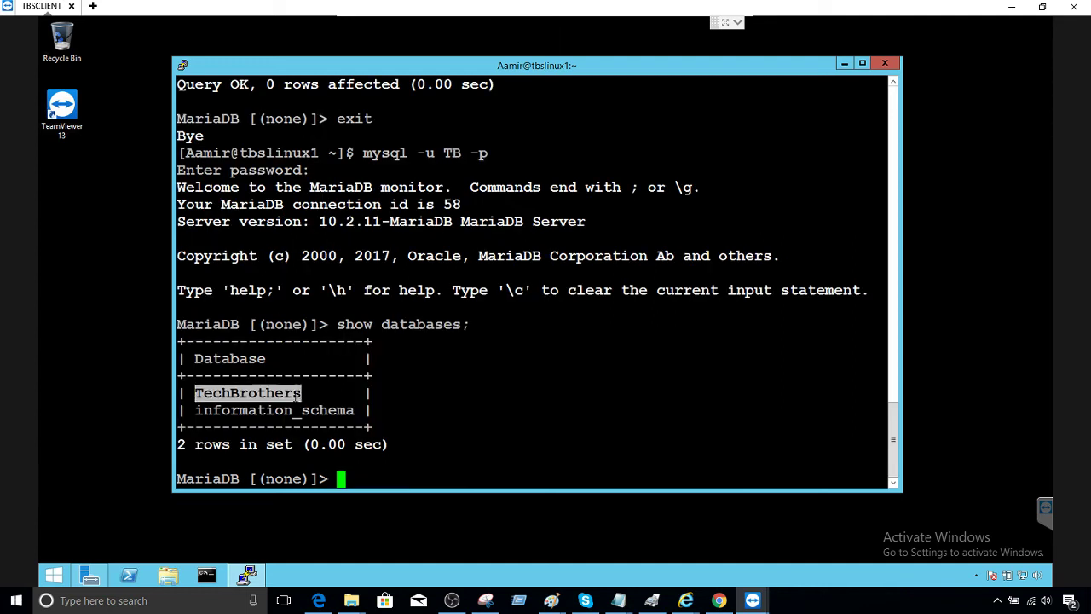
pyautogui.click(252, 397)
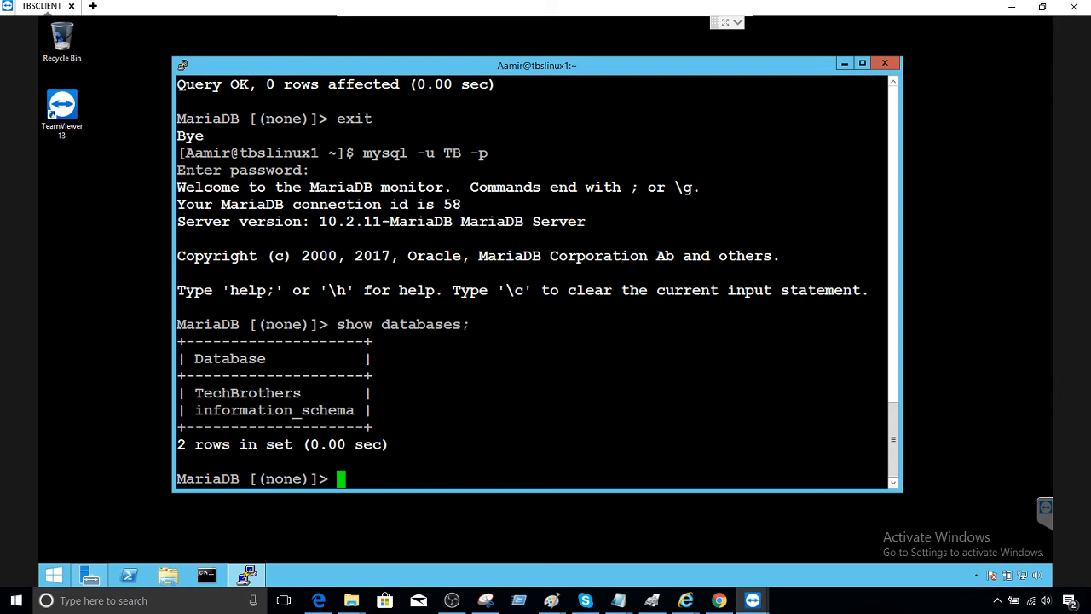
pyautogui.moveTo(301, 393); pyautogui.dragTo(195, 393)
pyautogui.click(369, 410)
pyautogui.write('use TEc')
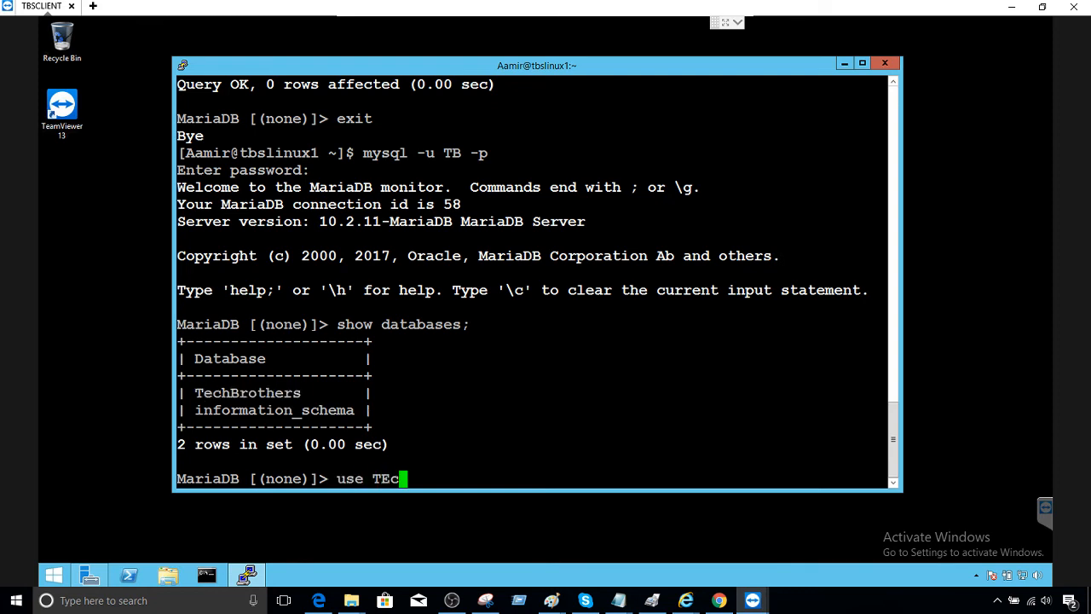
pyautogui.write('h')
pyautogui.press('BackSpace')
pyautogui.press('BackSpace')
pyautogui.press('BackSpace')
pyautogui.write('echB')
pyautogui.write('rothers;')
# Step: Run use TechBrothers; then create table dbo.test(id int); which is denied
pyautogui.press('Return')
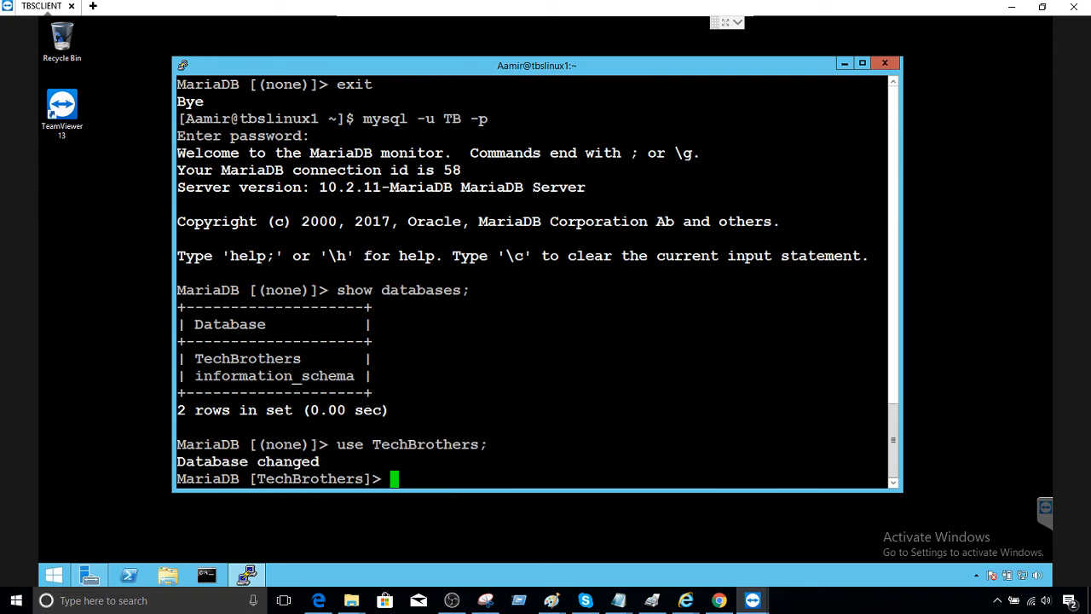
pyautogui.write('create table ')
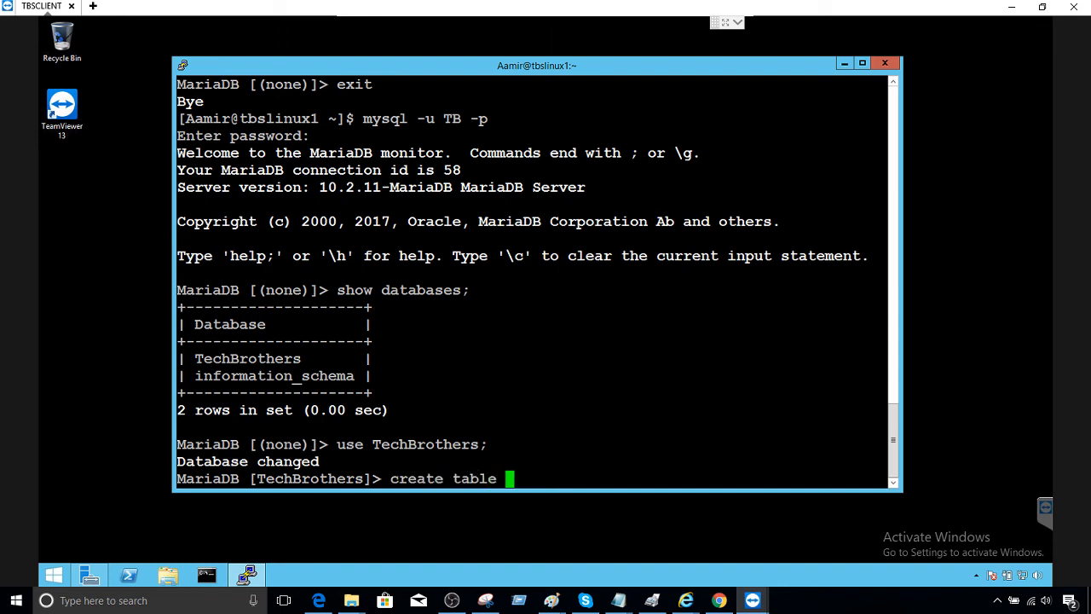
pyautogui.write('dbo.test(')
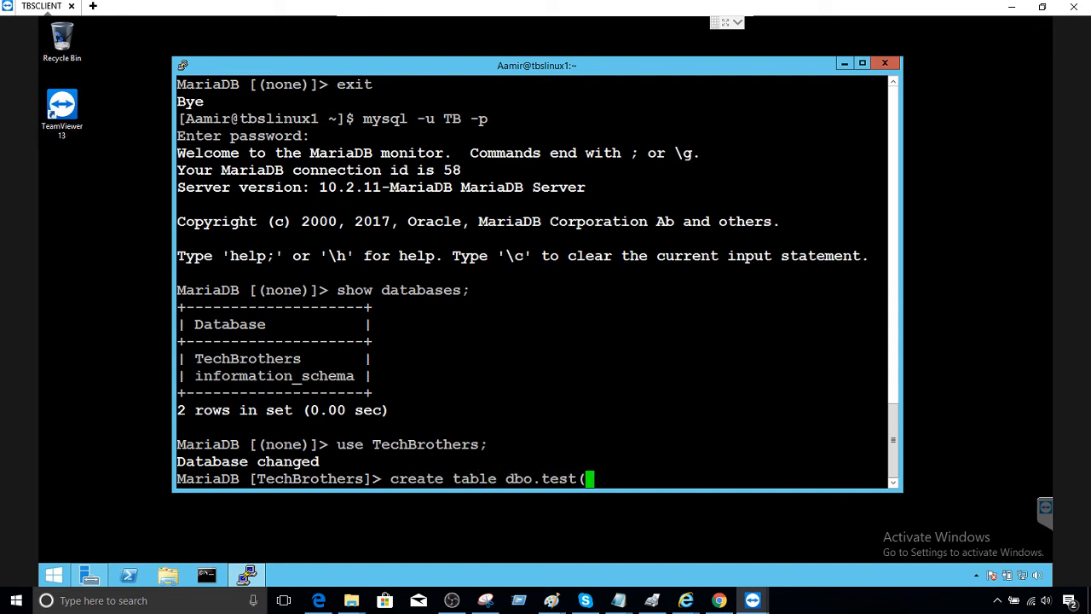
pyautogui.write('id int)')
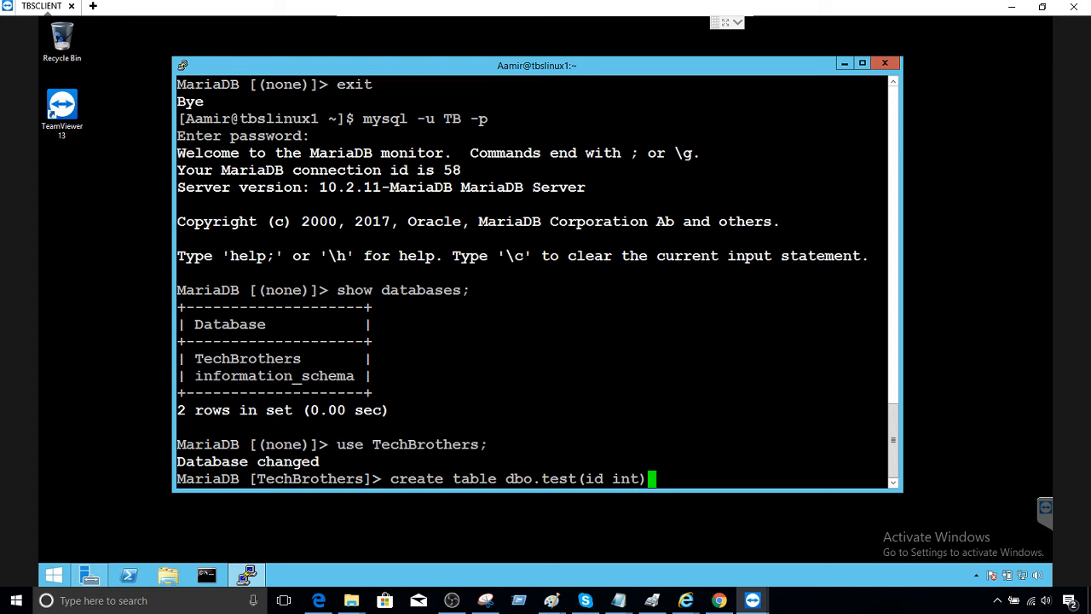
pyautogui.write(';')
pyautogui.press('Return')
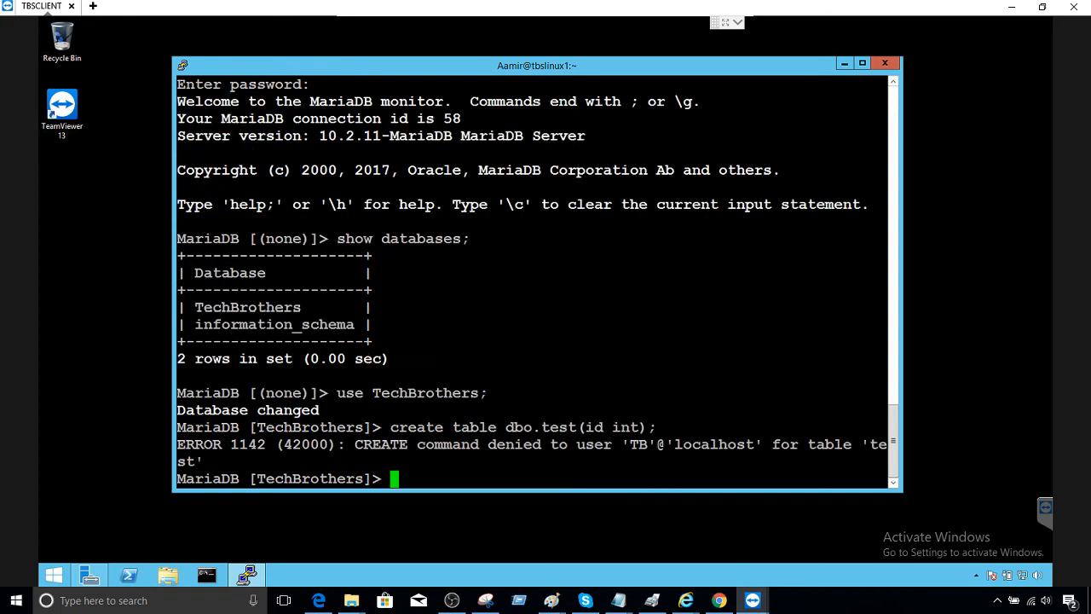
# Step: Recall the command, strip the dbo. prefix and create table test(id int) successfully
pyautogui.press('Up')
pyautogui.press('Left')
pyautogui.press('Left')
pyautogui.press('Left')
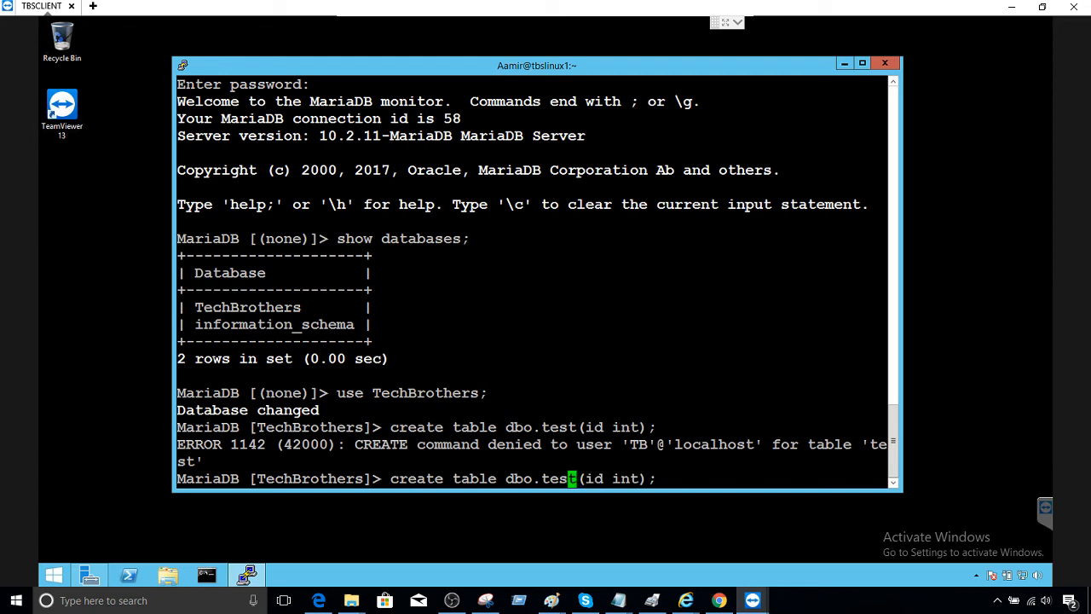
pyautogui.press('Left')
pyautogui.press('Left')
pyautogui.press('Left')
pyautogui.press('Left')
pyautogui.press('BackSpace')
pyautogui.press('BackSpace')
pyautogui.press('BackSpace')
pyautogui.press('Delete')
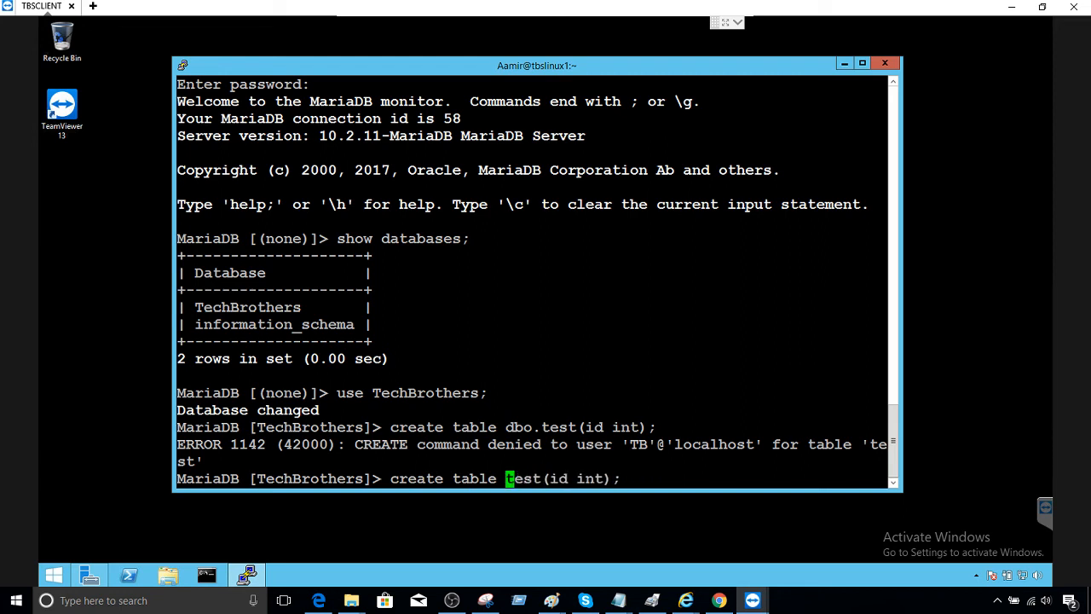
pyautogui.press('Return')
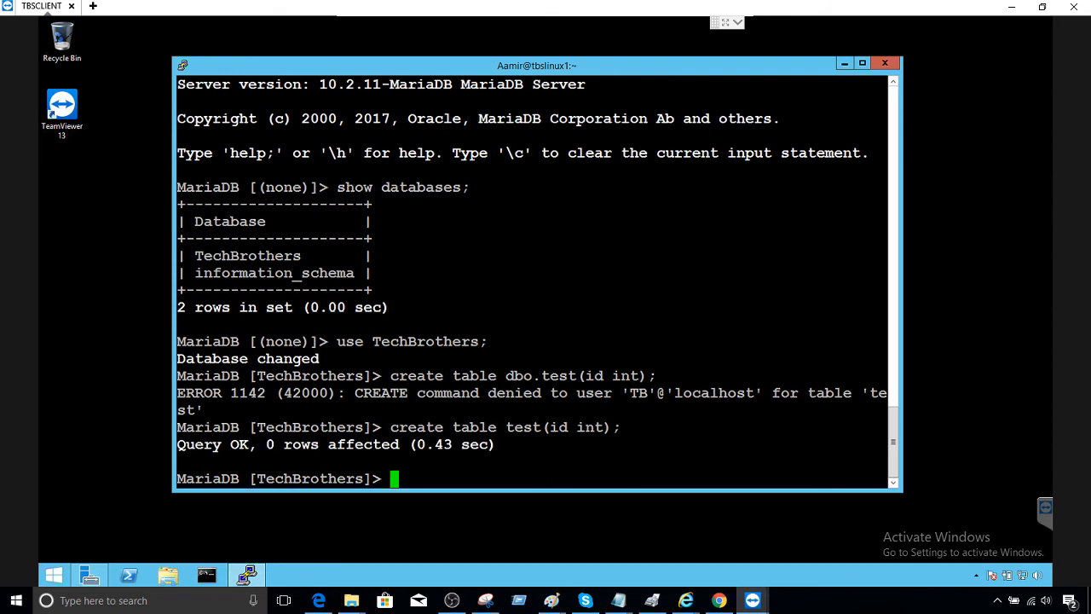
pyautogui.write('insert into tes')
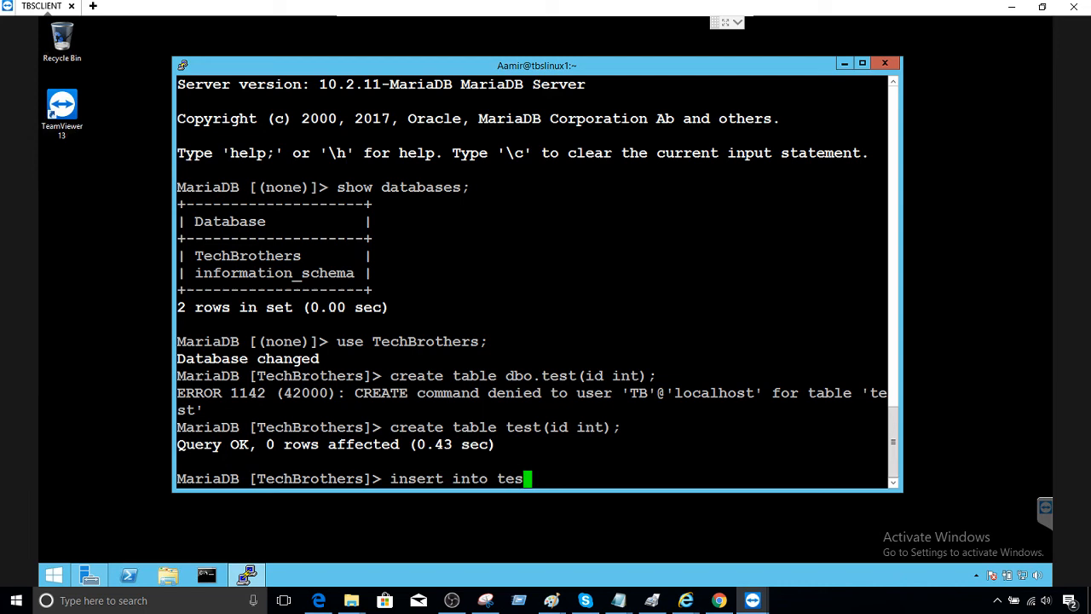
pyautogui.write('t values(1')
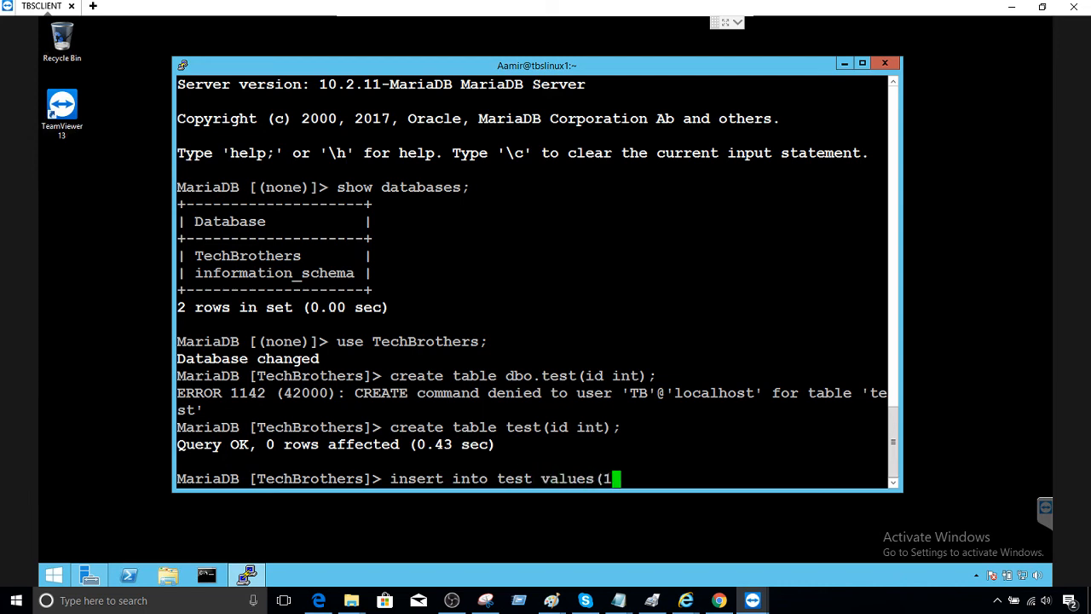
pyautogui.write(');')
# Step: Insert a row with value 1 into test and read it back with SELECT * FROM test
pyautogui.press('Return')
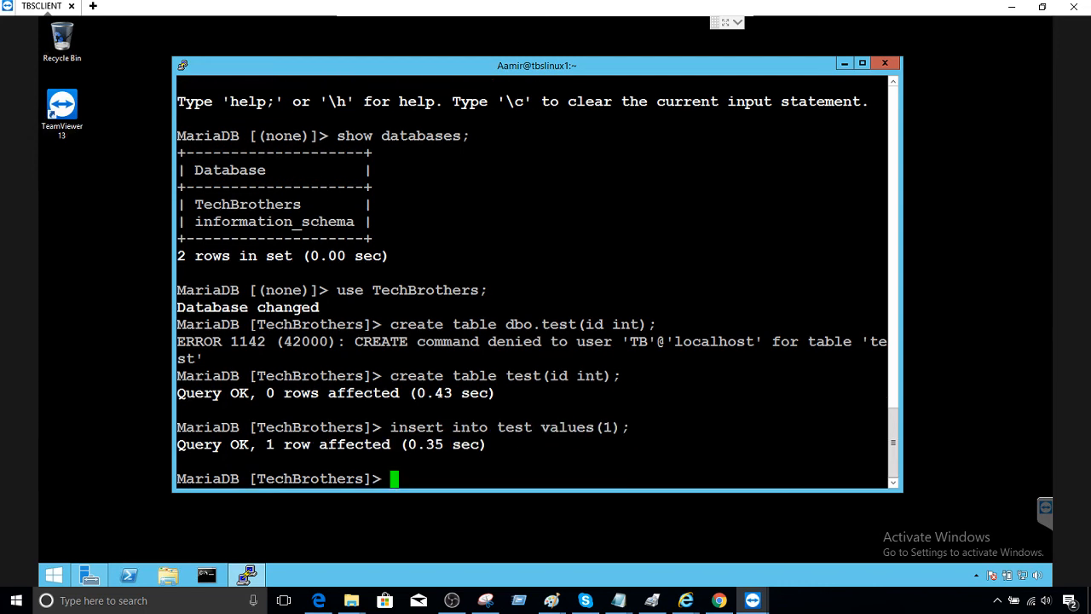
pyautogui.write('selct * for')
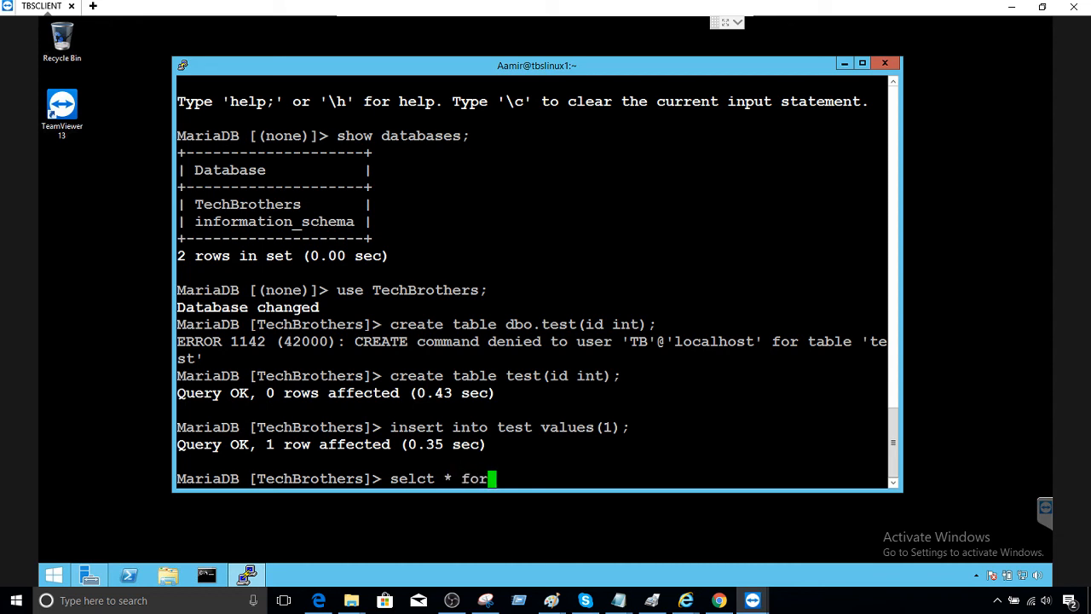
pyautogui.write('m test;')
pyautogui.press('Return')
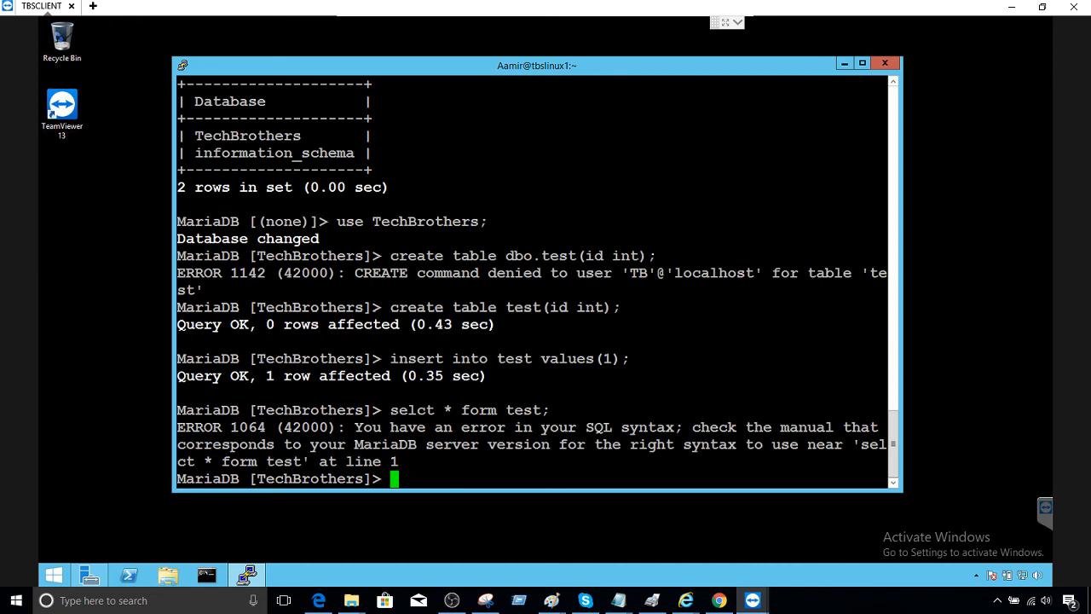
pyautogui.write('select ')
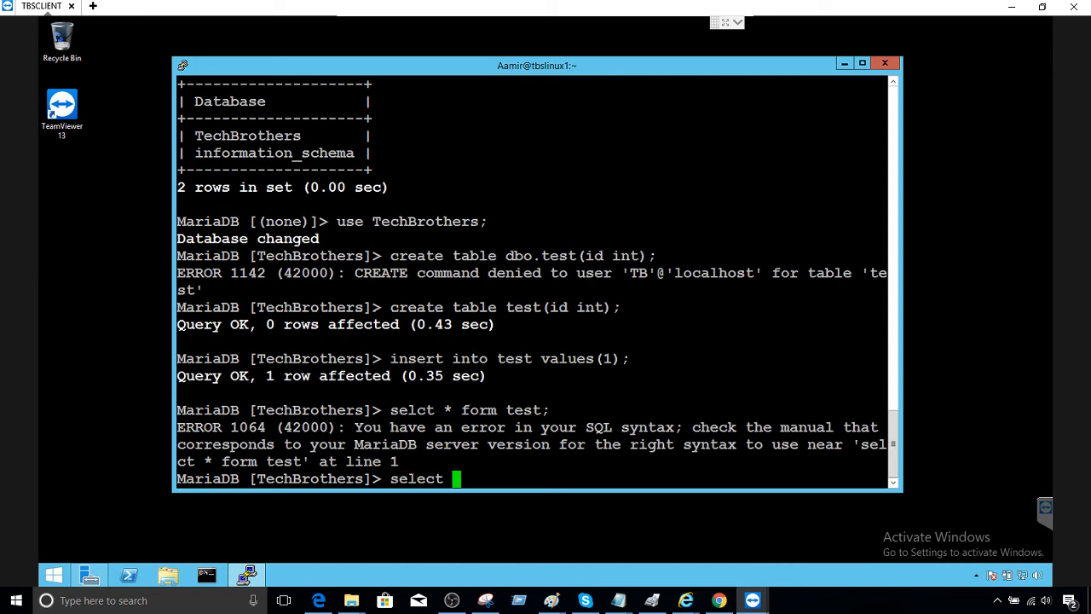
pyautogui.write('* from test')
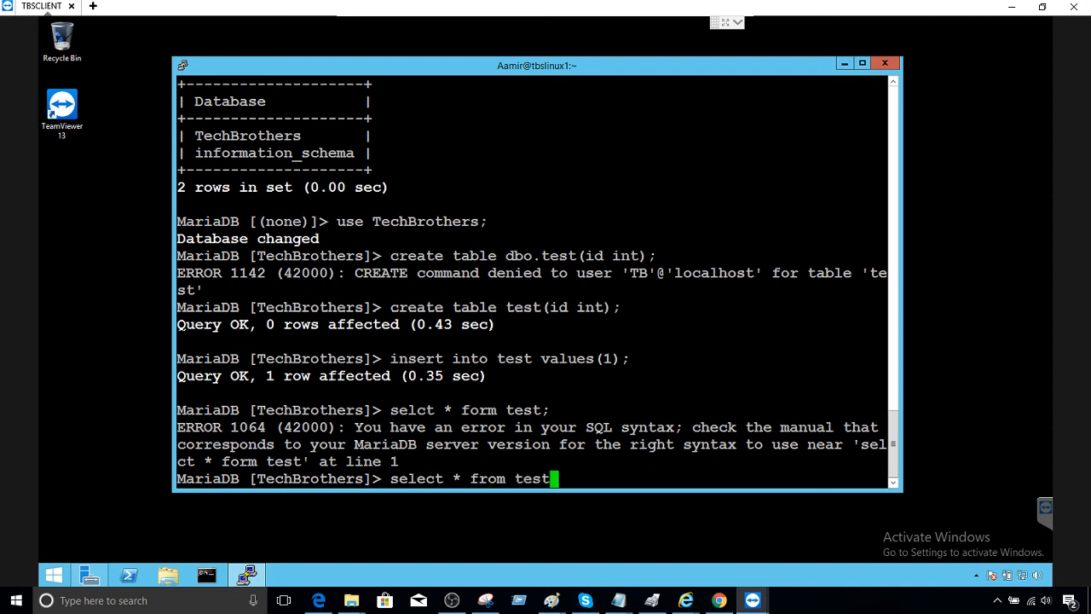
pyautogui.write(';')
pyautogui.press('Return')
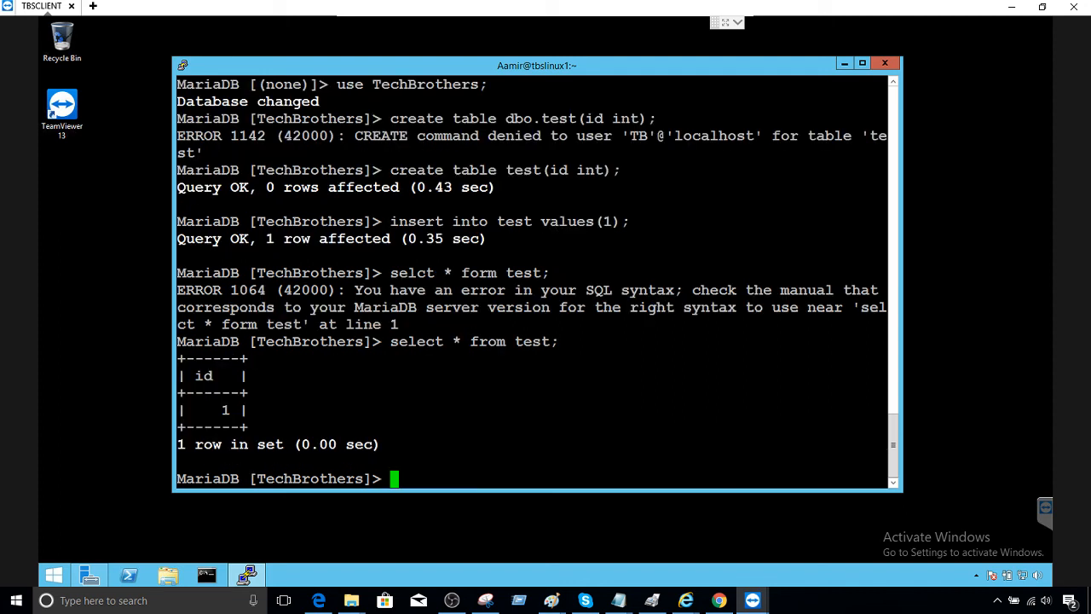
pyautogui.write('dr')
pyautogui.write('o')
# Step: Discard the partly typed drop command and list TechBrothers' tables (employee, test)
pyautogui.press('BackSpace')
pyautogui.press('BackSpace')
pyautogui.press('BackSpace')
pyautogui.write('show ')
pyautogui.write('tables;')
pyautogui.press('Return')
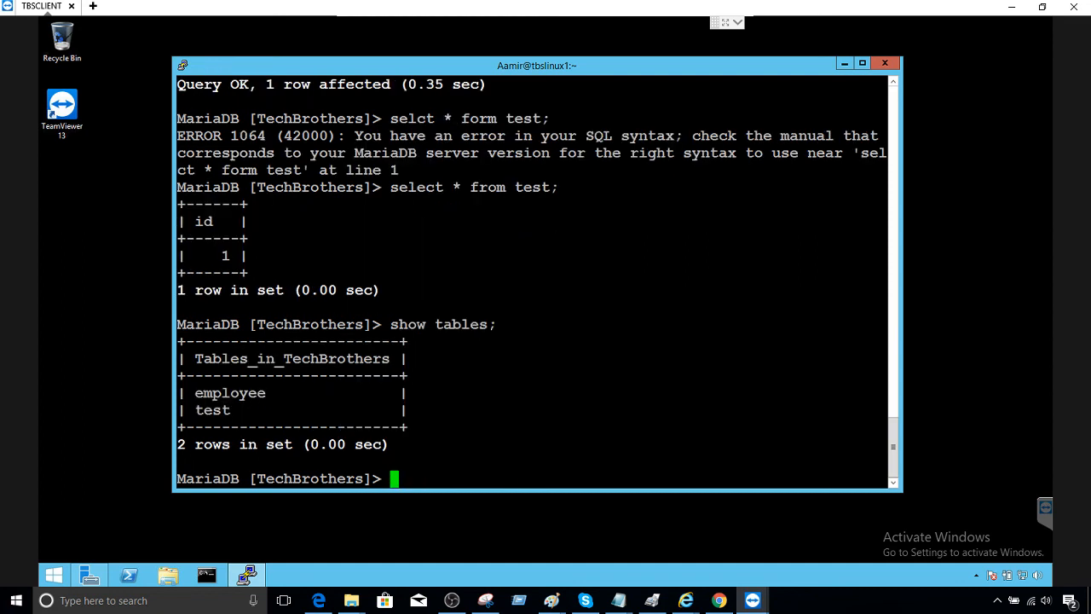
pyautogui.write('sel')
pyautogui.write('ect * form emp')
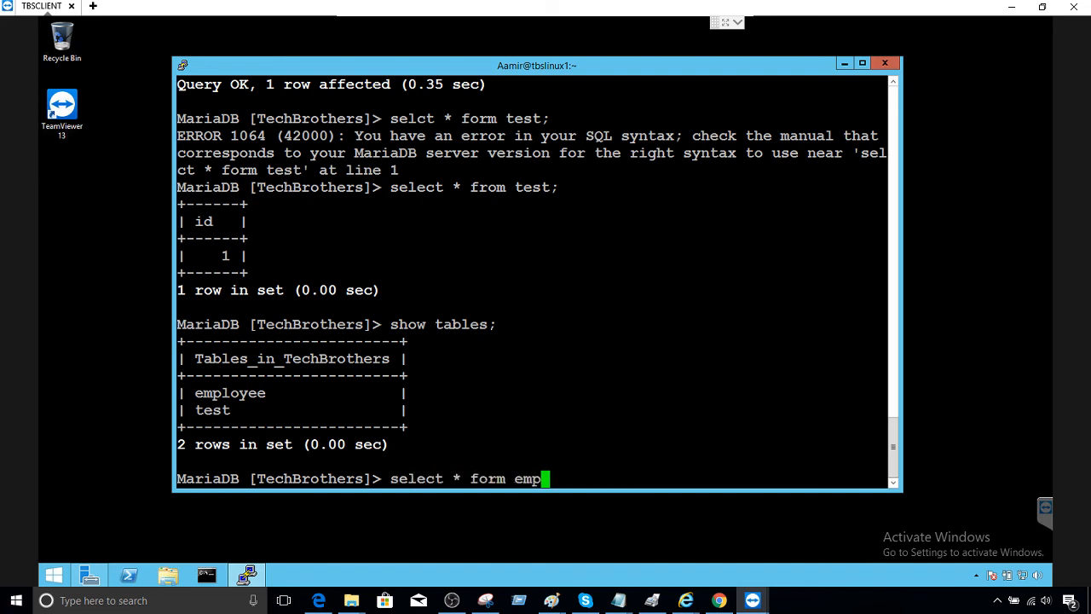
pyautogui.write('loyee;')
# Step: Recall and correct the misspelled query to read employee's two rows (Aamir, Raza)
pyautogui.press('Return')
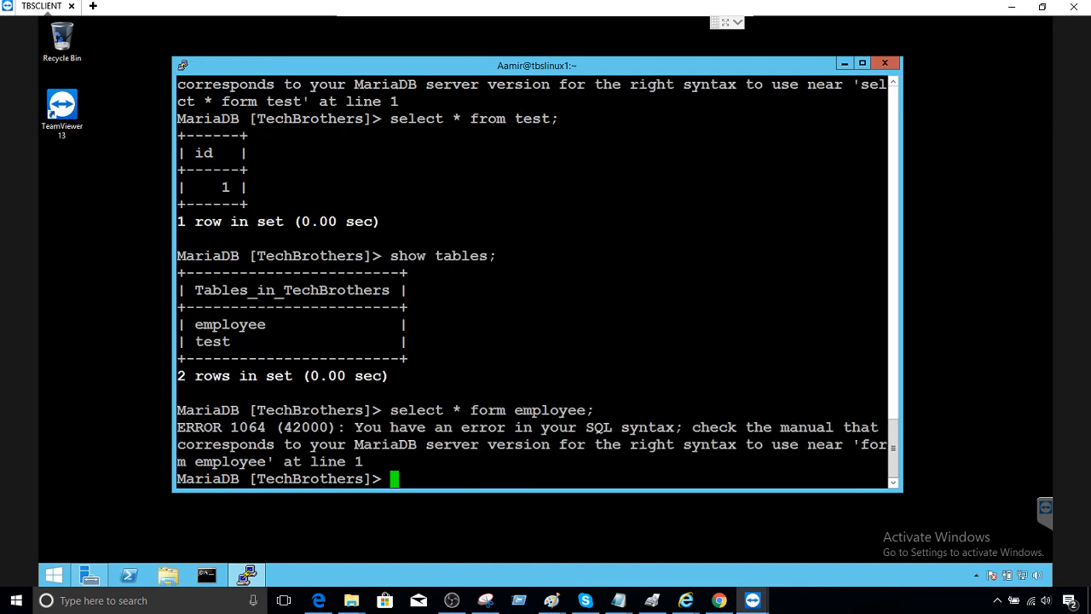
pyautogui.press('Up')
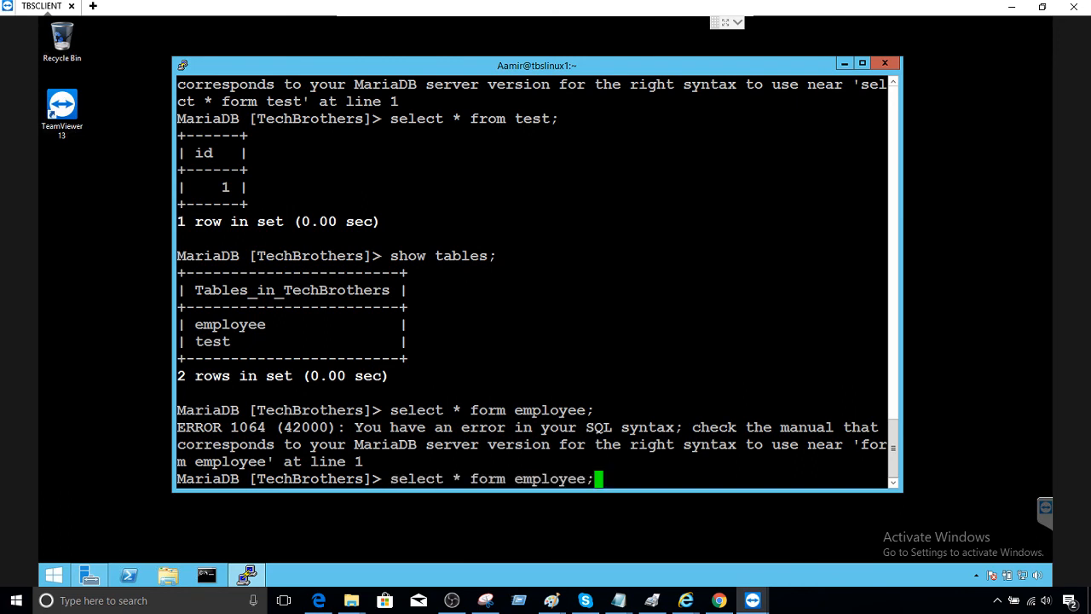
pyautogui.press('BackSpace')
pyautogui.press('BackSpace')
pyautogui.press('BackSpace')
pyautogui.press('BackSpace')
pyautogui.press('BackSpace')
pyautogui.press('BackSpace')
pyautogui.press('BackSpace')
pyautogui.press('BackSpace')
pyautogui.press('BackSpace')
pyautogui.press('BackSpace')
pyautogui.press('BackSpace')
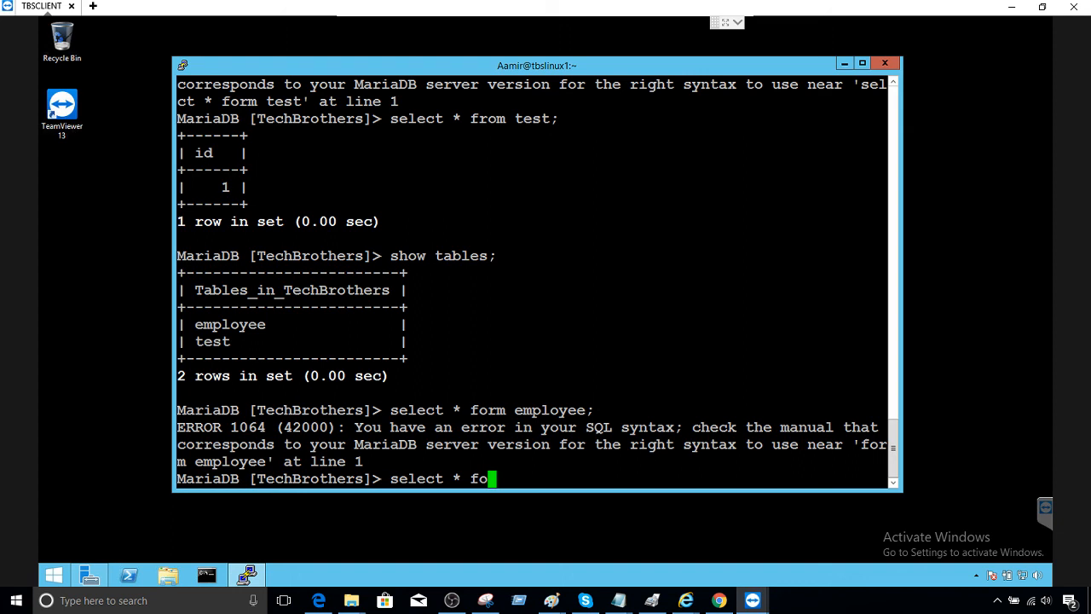
pyautogui.press('BackSpace')
pyautogui.write('rpom')
pyautogui.press('BackSpace')
pyautogui.press('BackSpace')
pyautogui.press('BackSpace')
pyautogui.write('om ')
pyautogui.write('employee')
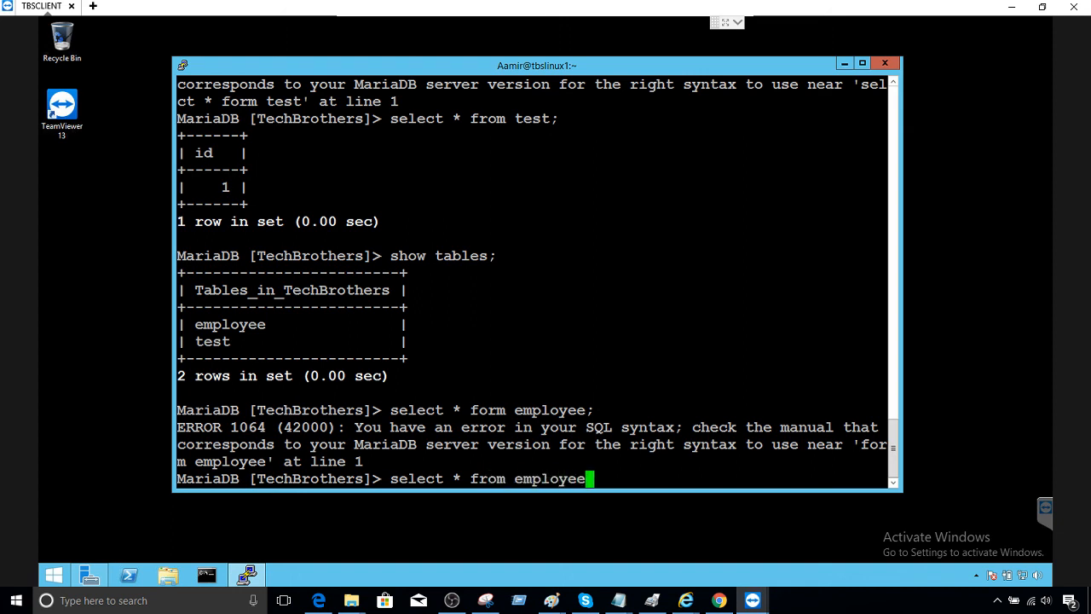
pyautogui.write(';')
pyautogui.press('Return')
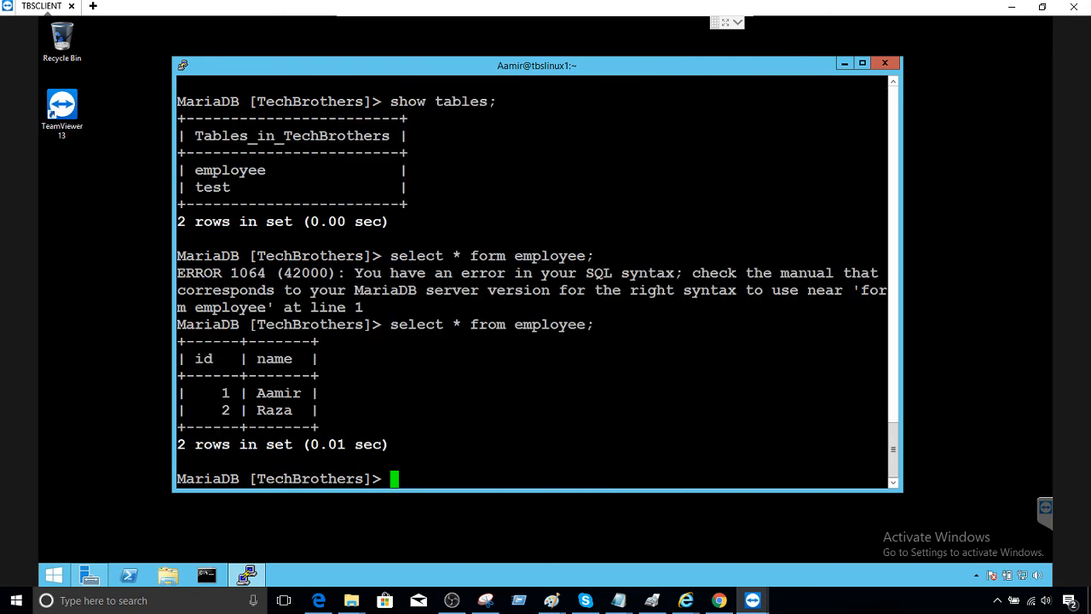
pyautogui.write('drop table test')
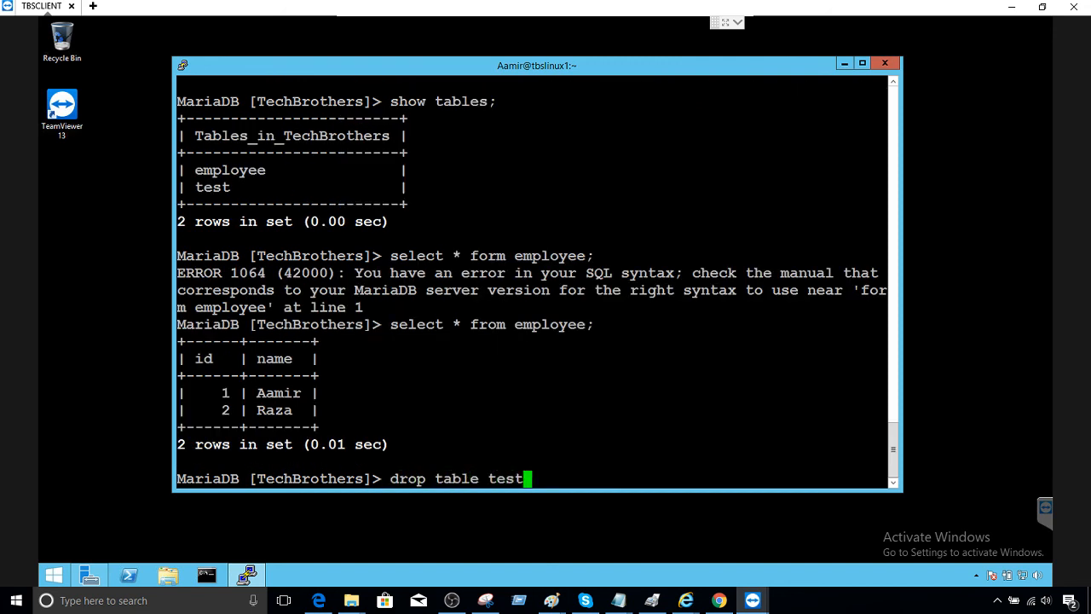
pyautogui.write(';')
# Step: Drop the test table and list the server's databases (TechBrothers, information_schema)
pyautogui.press('Return')
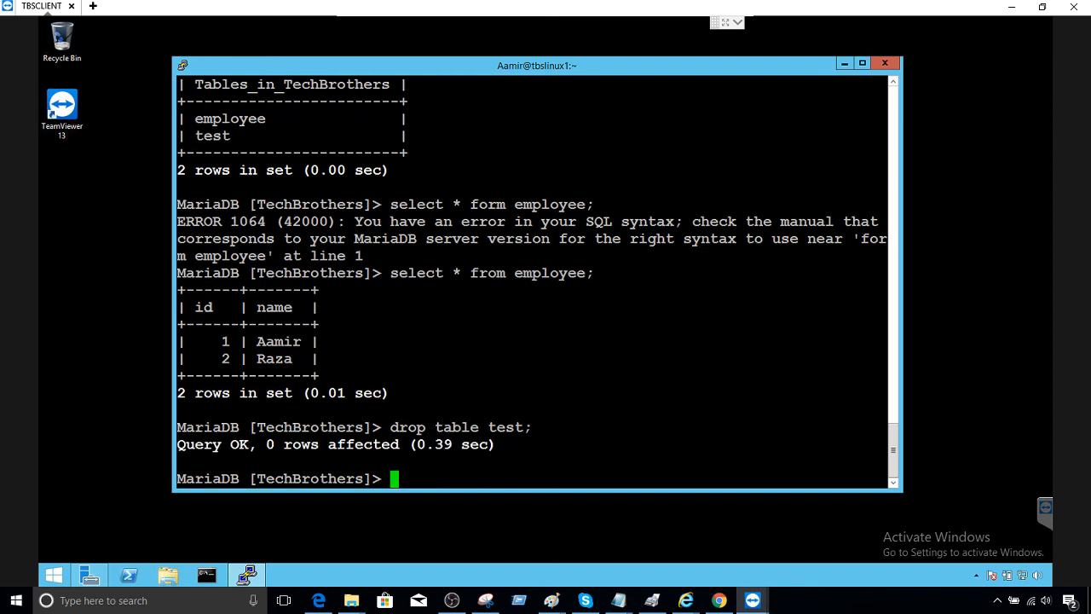
pyautogui.write('show dat')
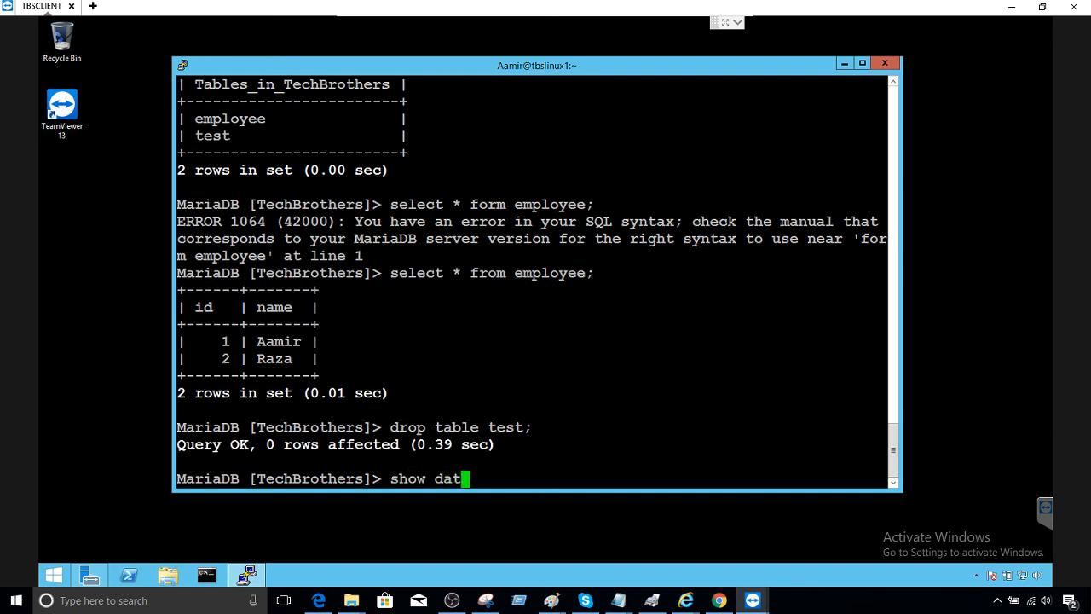
pyautogui.write('abases;')
pyautogui.press('Return')
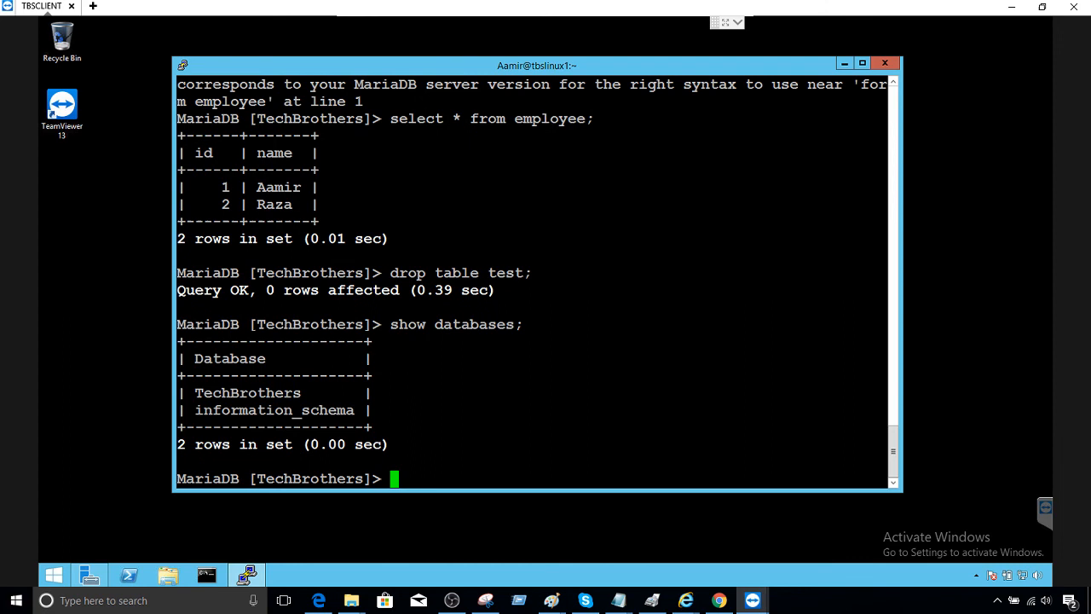
pyautogui.moveTo(619, 600)
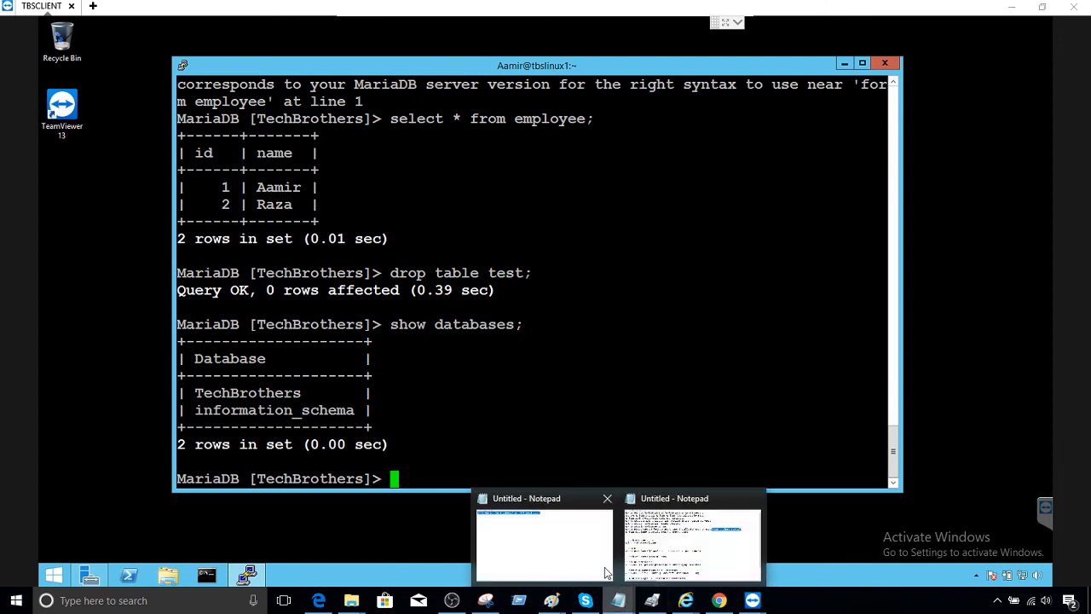
# Step: Bring the Notepad note forward and highlight GRANT ALL and the database name TechBrothers
pyautogui.click(543, 542)
pyautogui.click(397, 178)
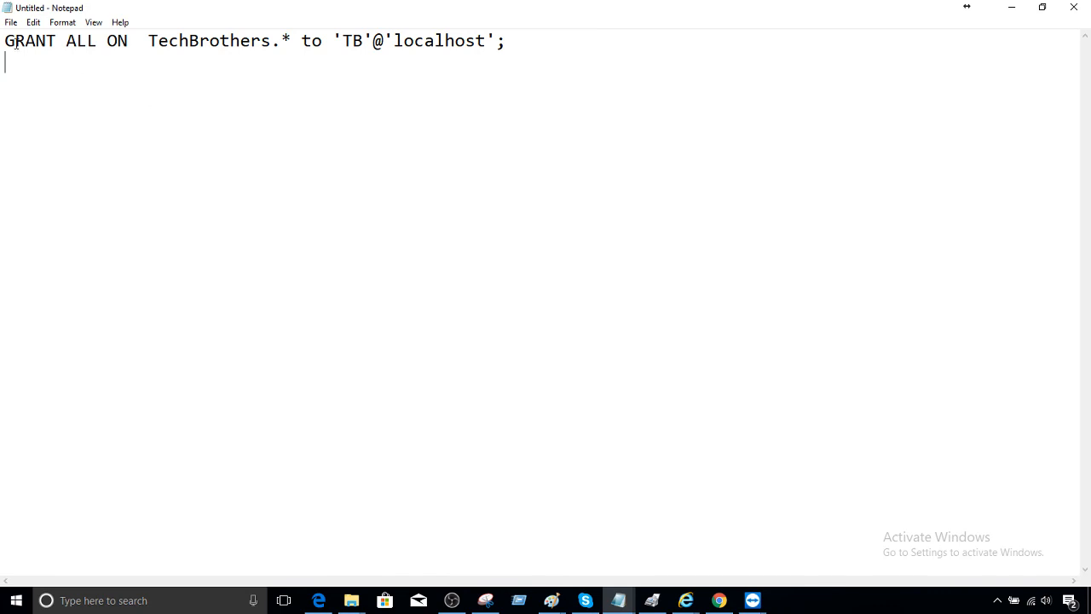
pyautogui.moveTo(6, 41); pyautogui.dragTo(99, 41)
pyautogui.click(117, 41)
pyautogui.click(147, 41)
pyautogui.moveTo(147, 41); pyautogui.dragTo(274, 41)
pyautogui.click(278, 41)
# Step: Highlight TechBrothers.* and the database name again to recap what the grant covers, then leave Notepad
pyautogui.click(300, 41)
pyautogui.moveTo(300, 41); pyautogui.dragTo(148, 41)
pyautogui.doubleClick(310, 41)
pyautogui.click(375, 41)
pyautogui.moveTo(272, 41); pyautogui.dragTo(146, 42)
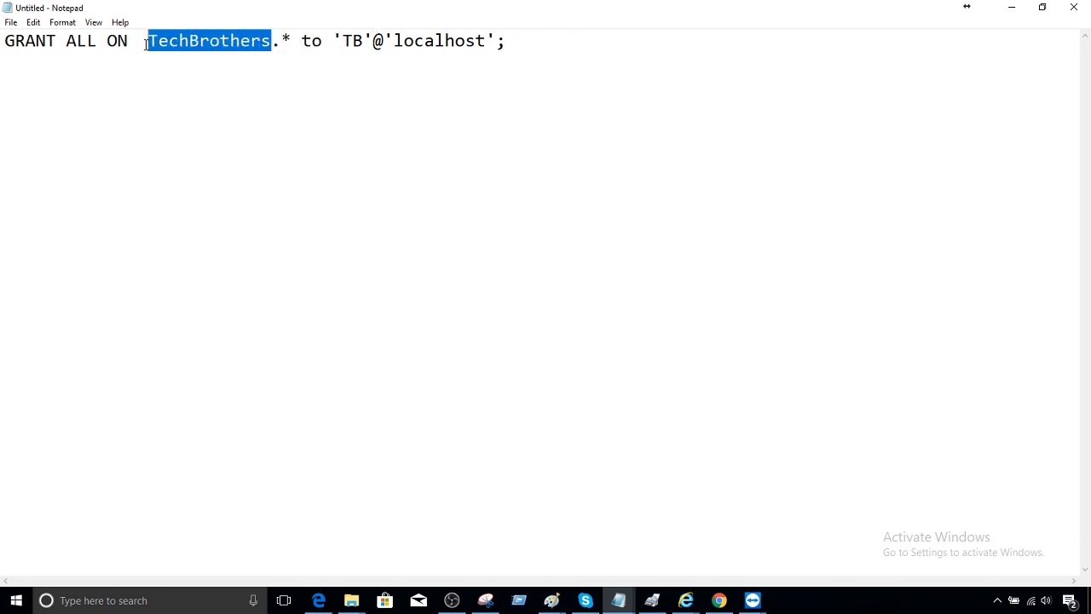
pyautogui.click(455, 221)
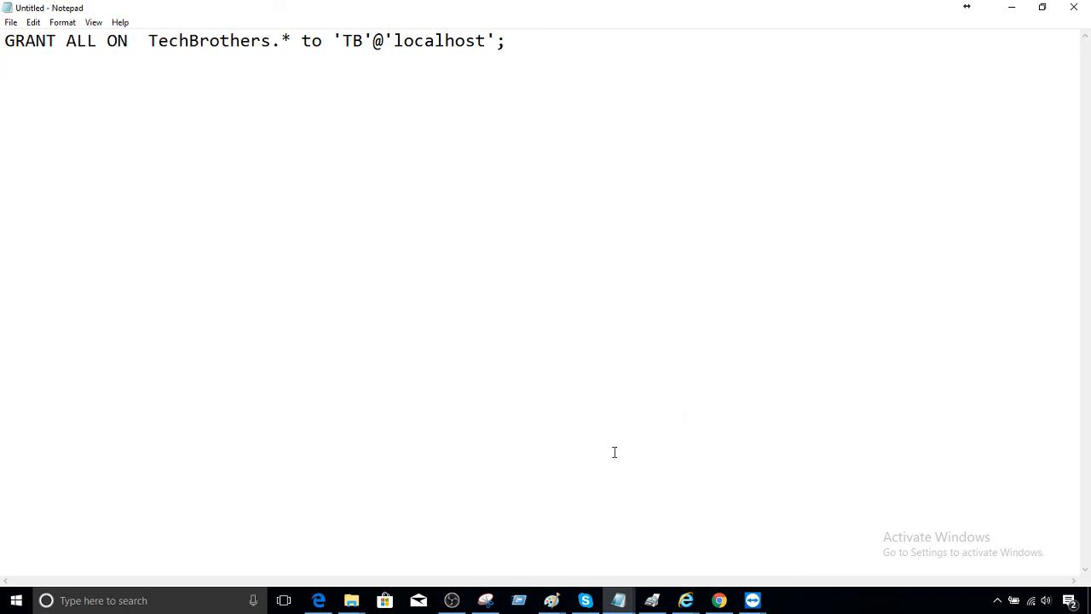
pyautogui.click(793, 605)
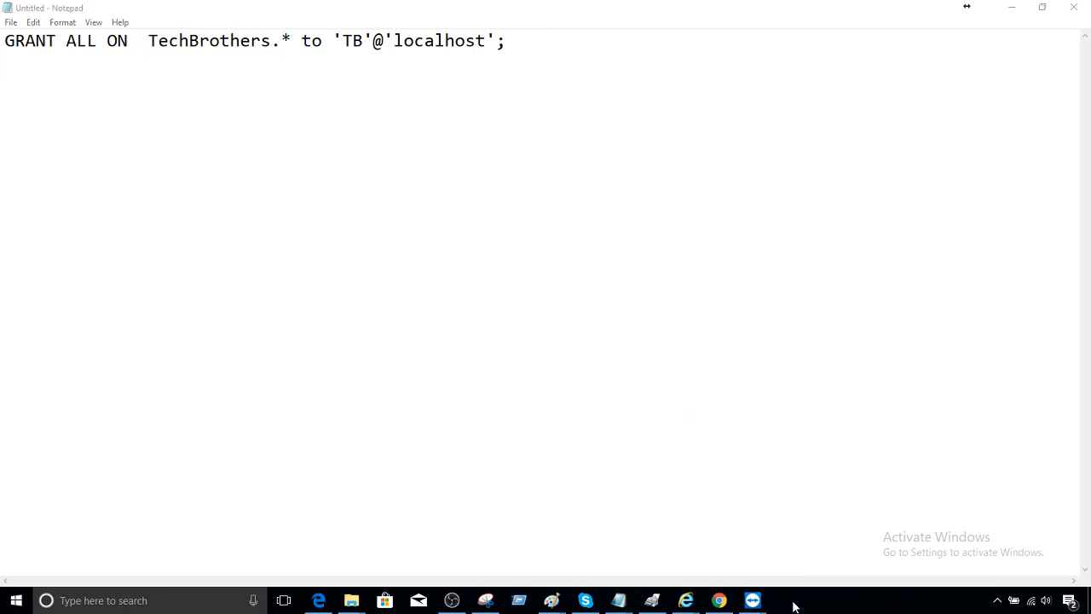